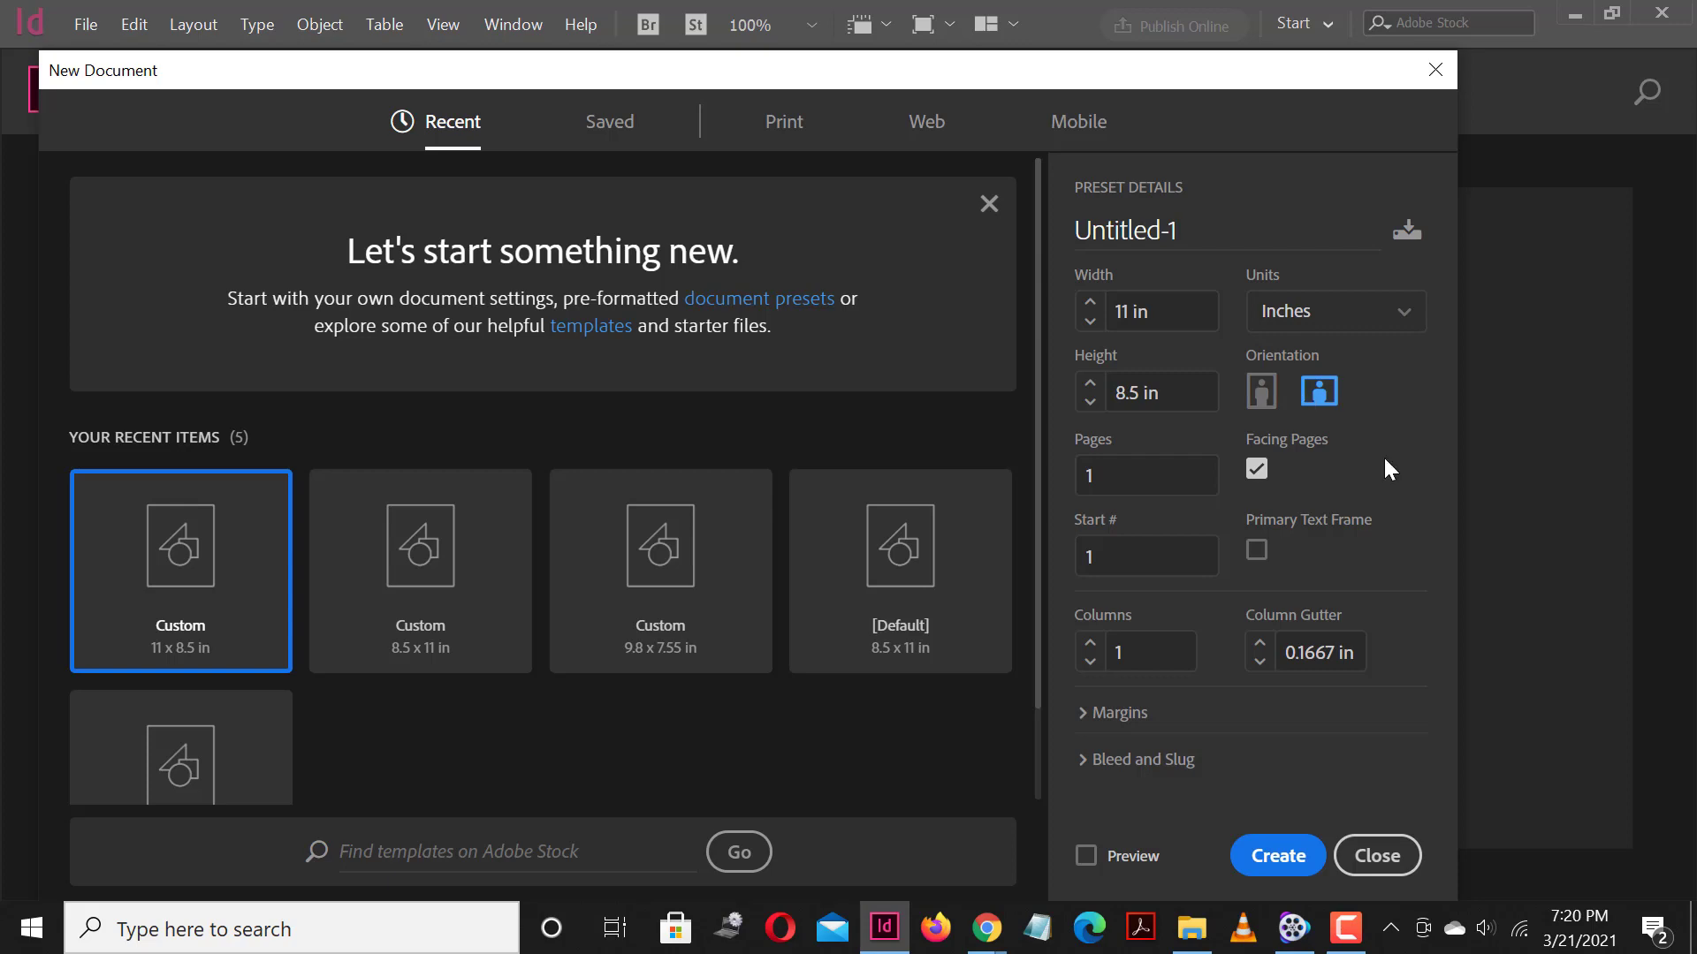
# Create a new landscape document, 11 × 8.5 in, with one page and facing pages.
pyautogui.click(1284, 861)
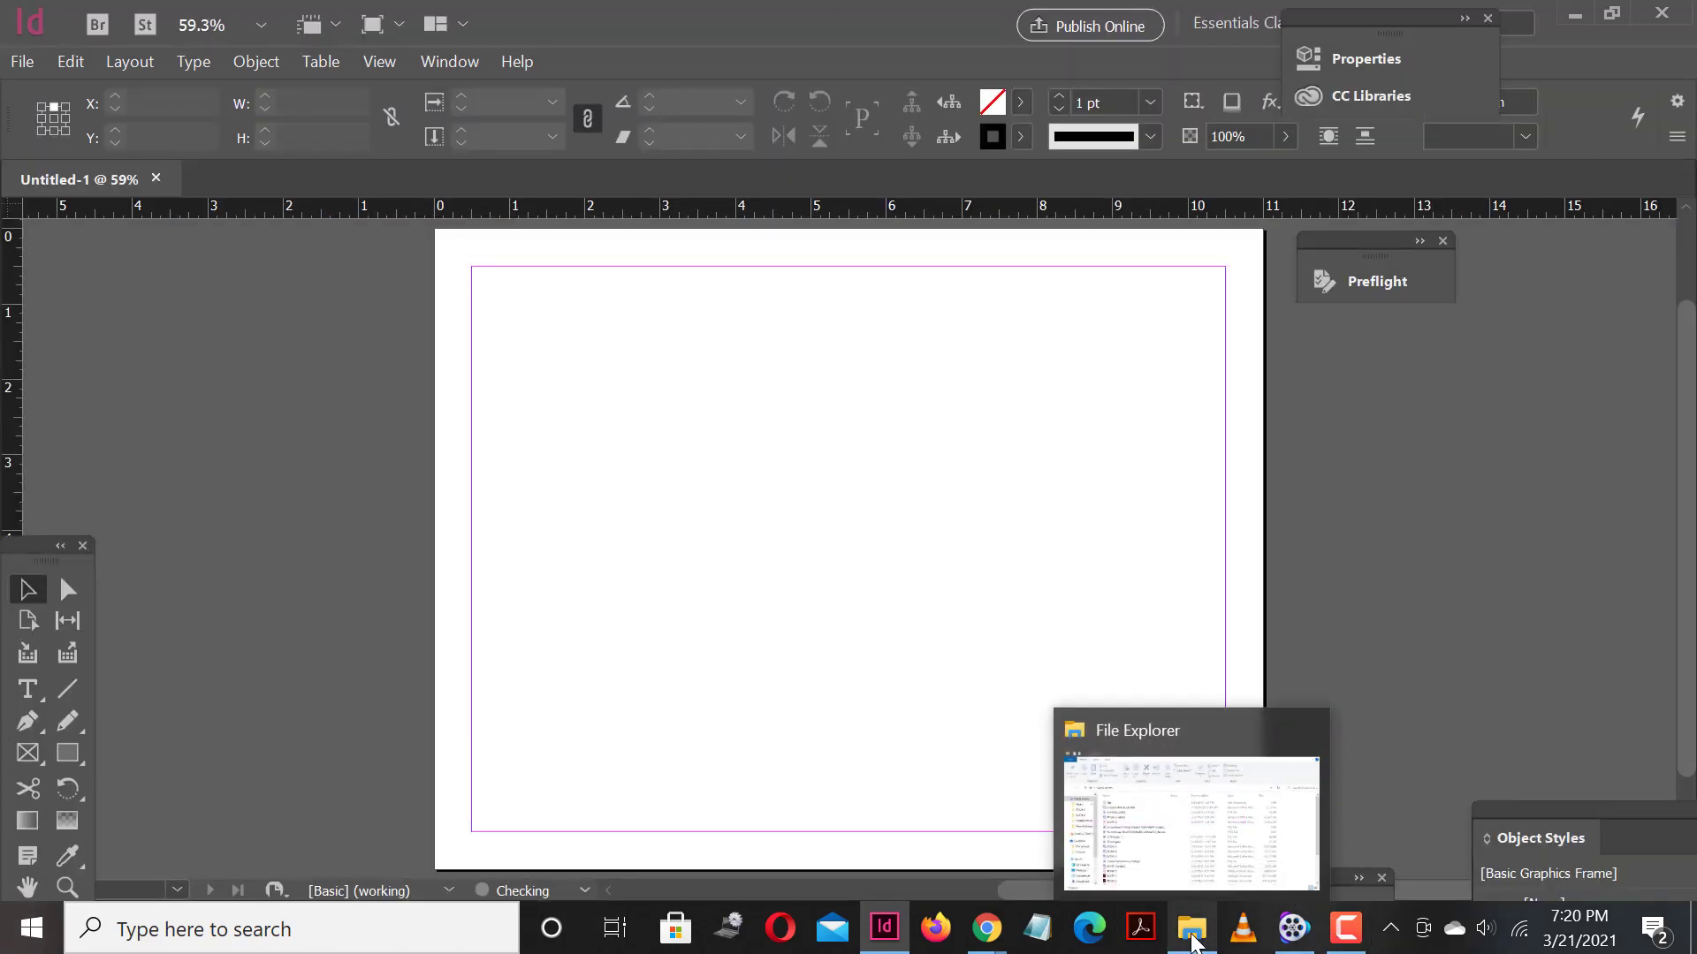
# Bring MIT-Rogue-Waves from the Downloads folder in File Explorer onto the page at about 9.03 × 6.01 in, and undo the placement.
pyautogui.click(1192, 940)
pyautogui.click(299, 648)
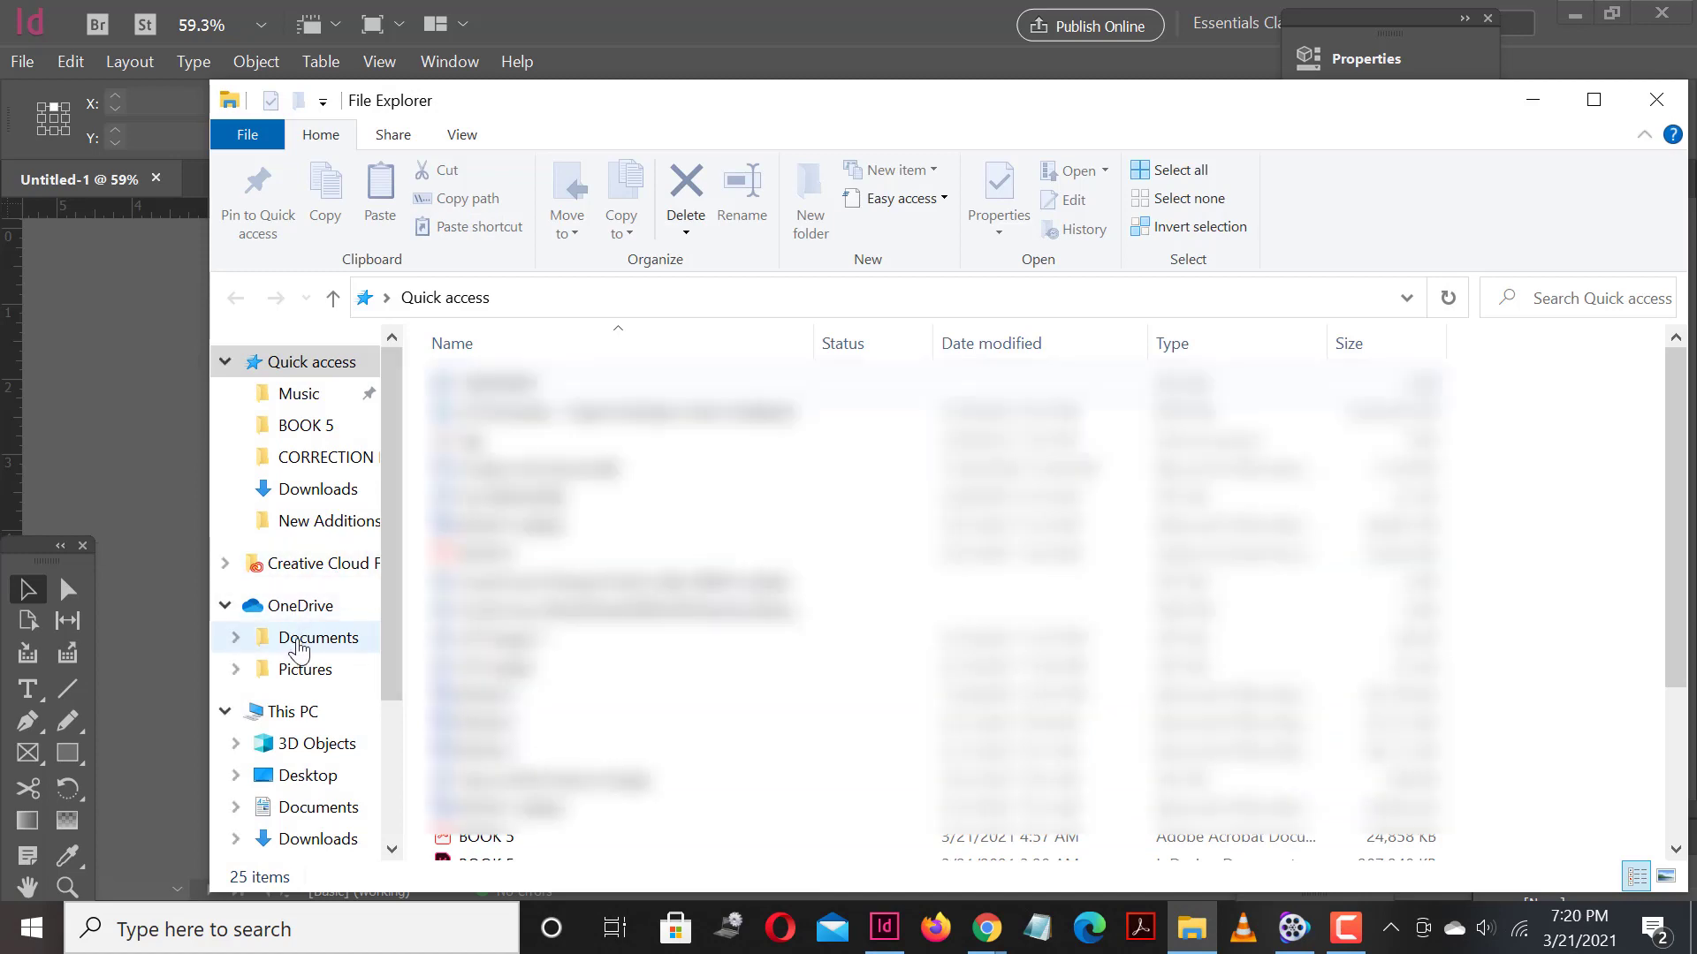
pyautogui.click(318, 488)
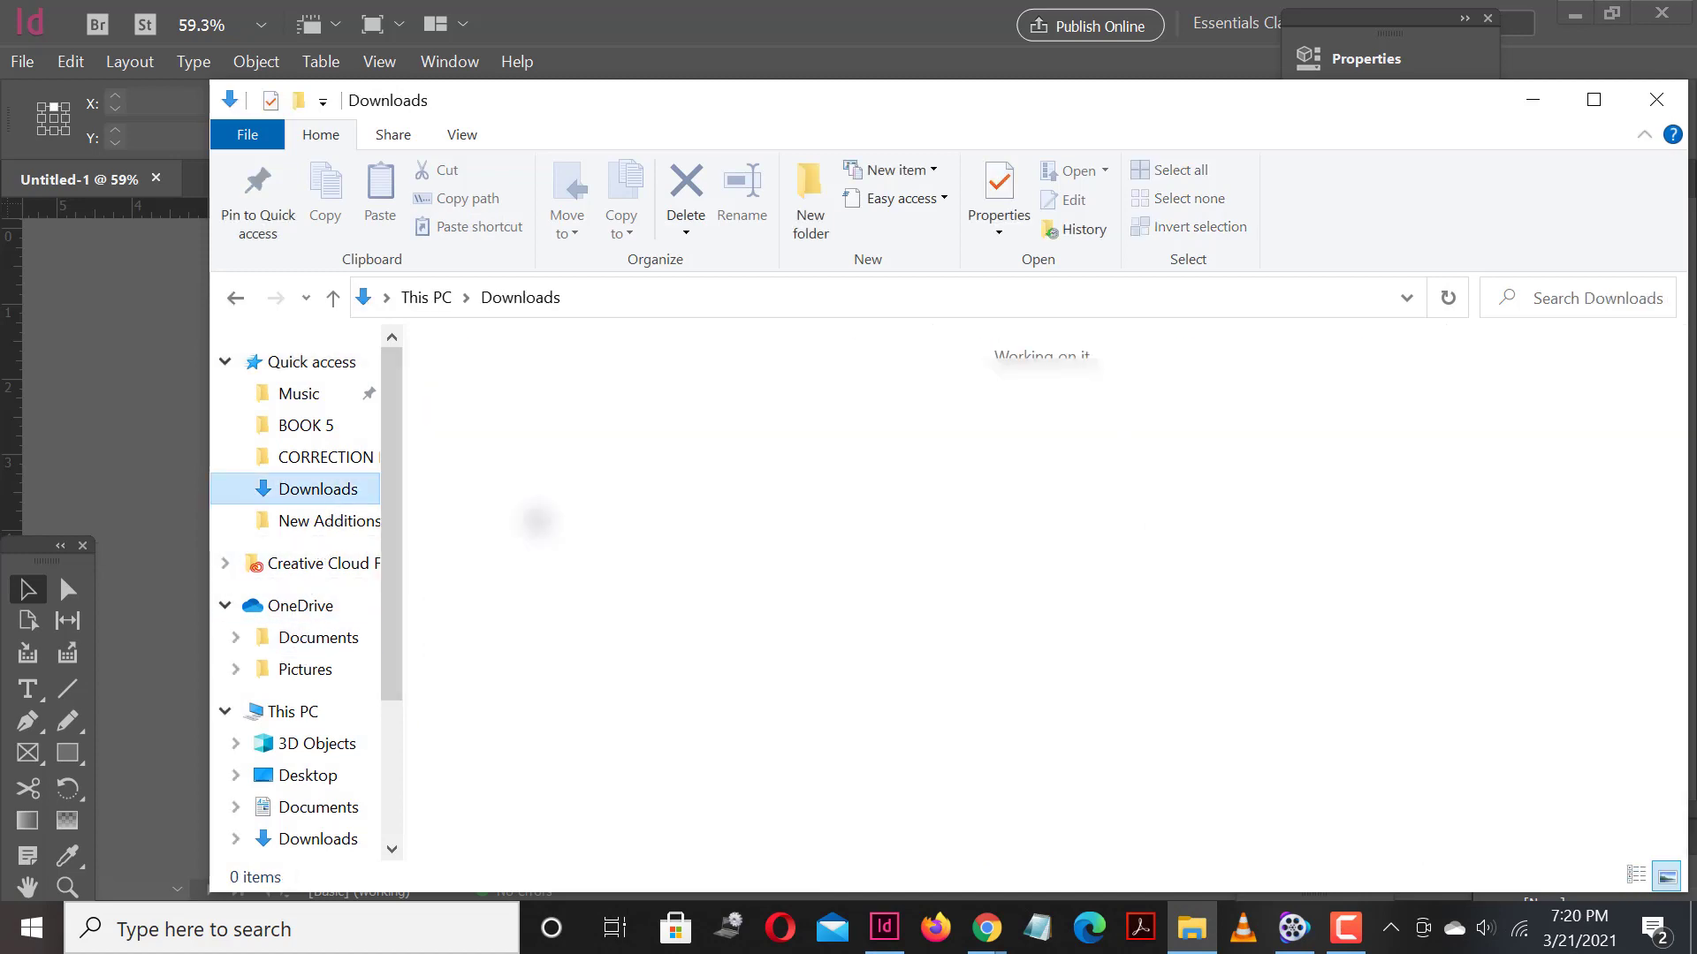
pyautogui.scroll(-5, 1196, 579)
pyautogui.scroll(-5, 1196, 579)
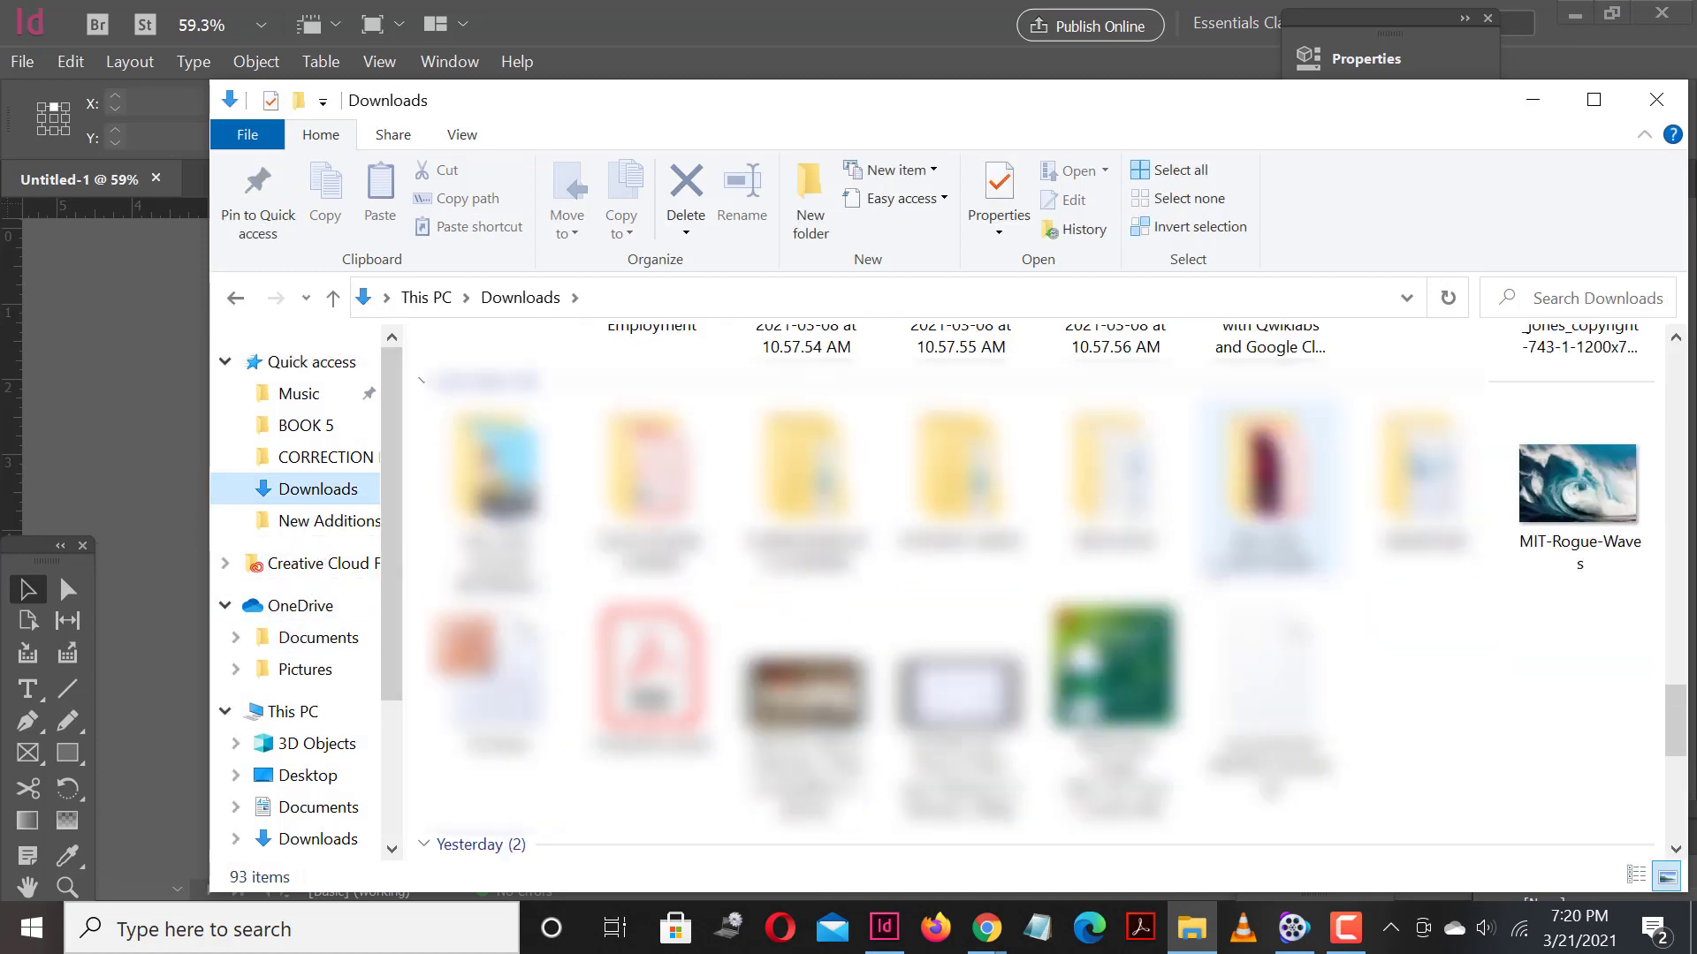
pyautogui.click(1582, 565)
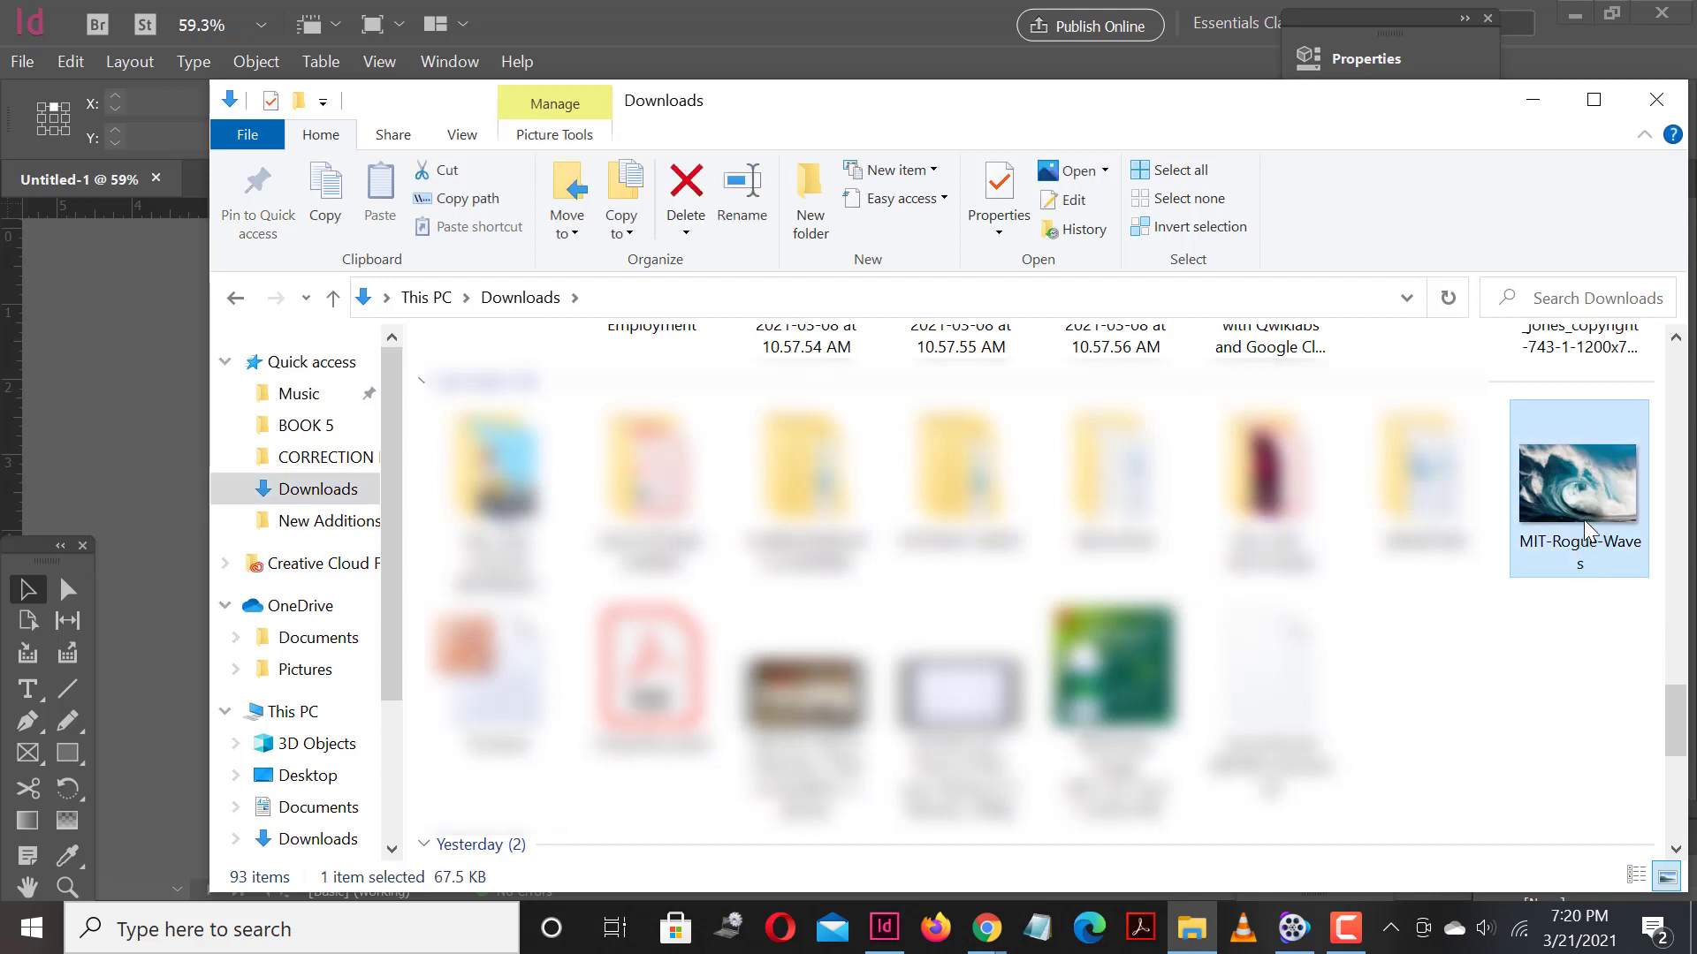
pyautogui.moveTo(1582, 568); pyautogui.dragTo(181, 568)
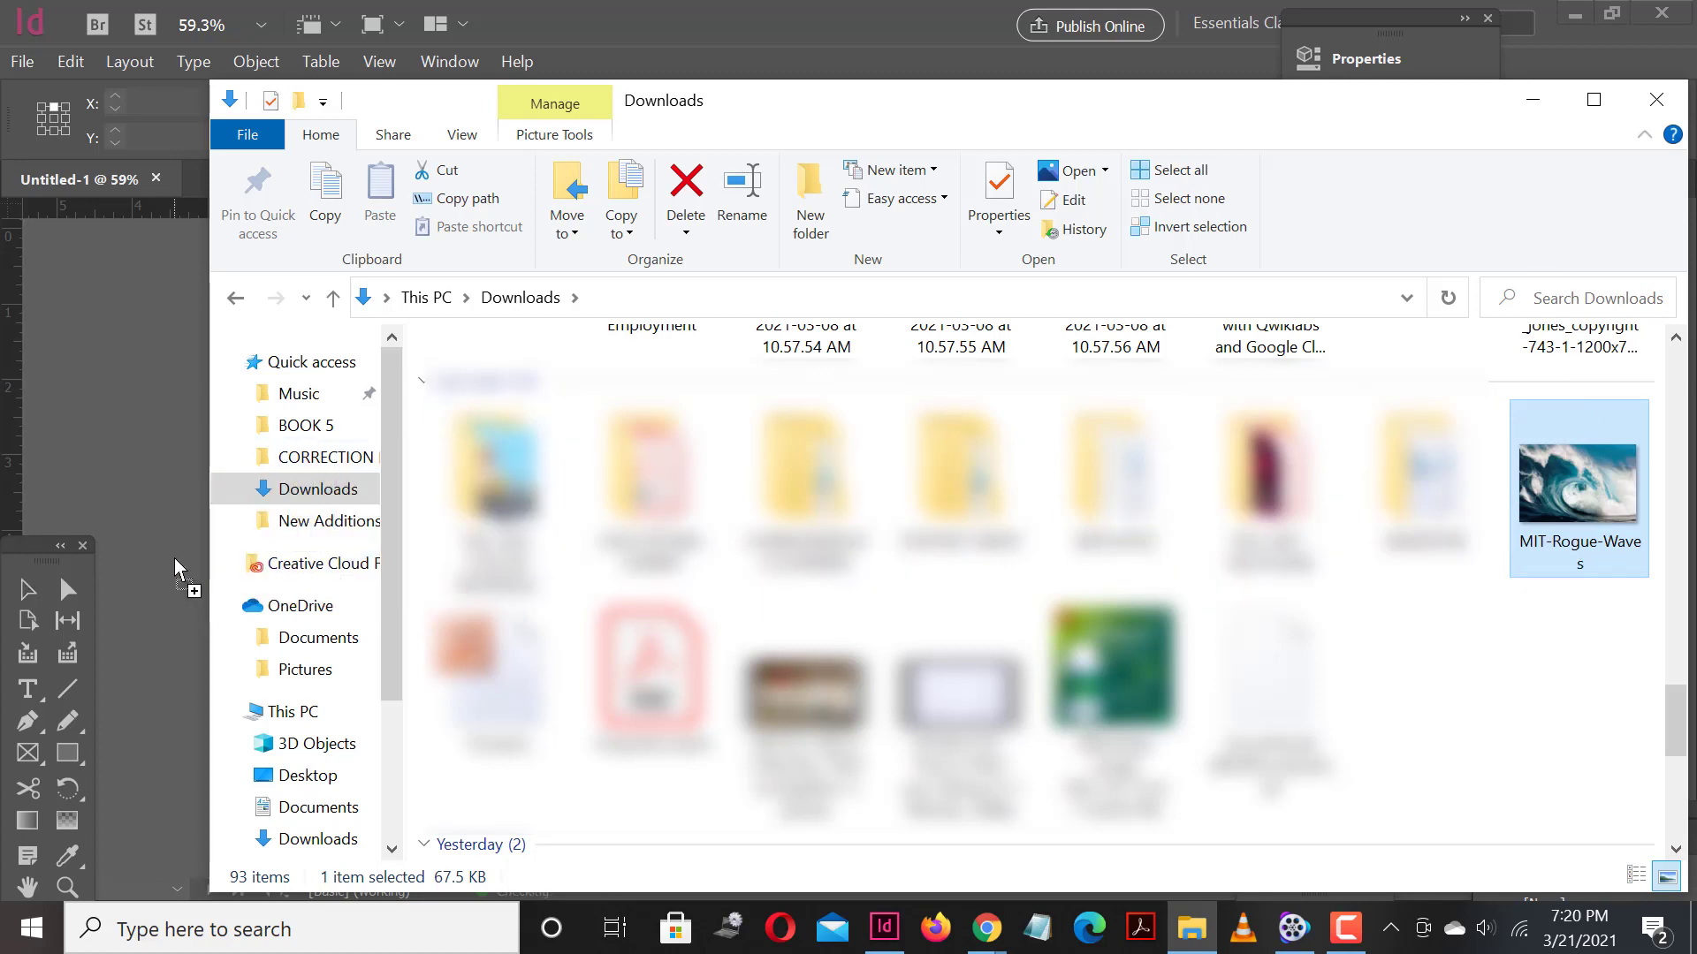
pyautogui.click(1533, 100)
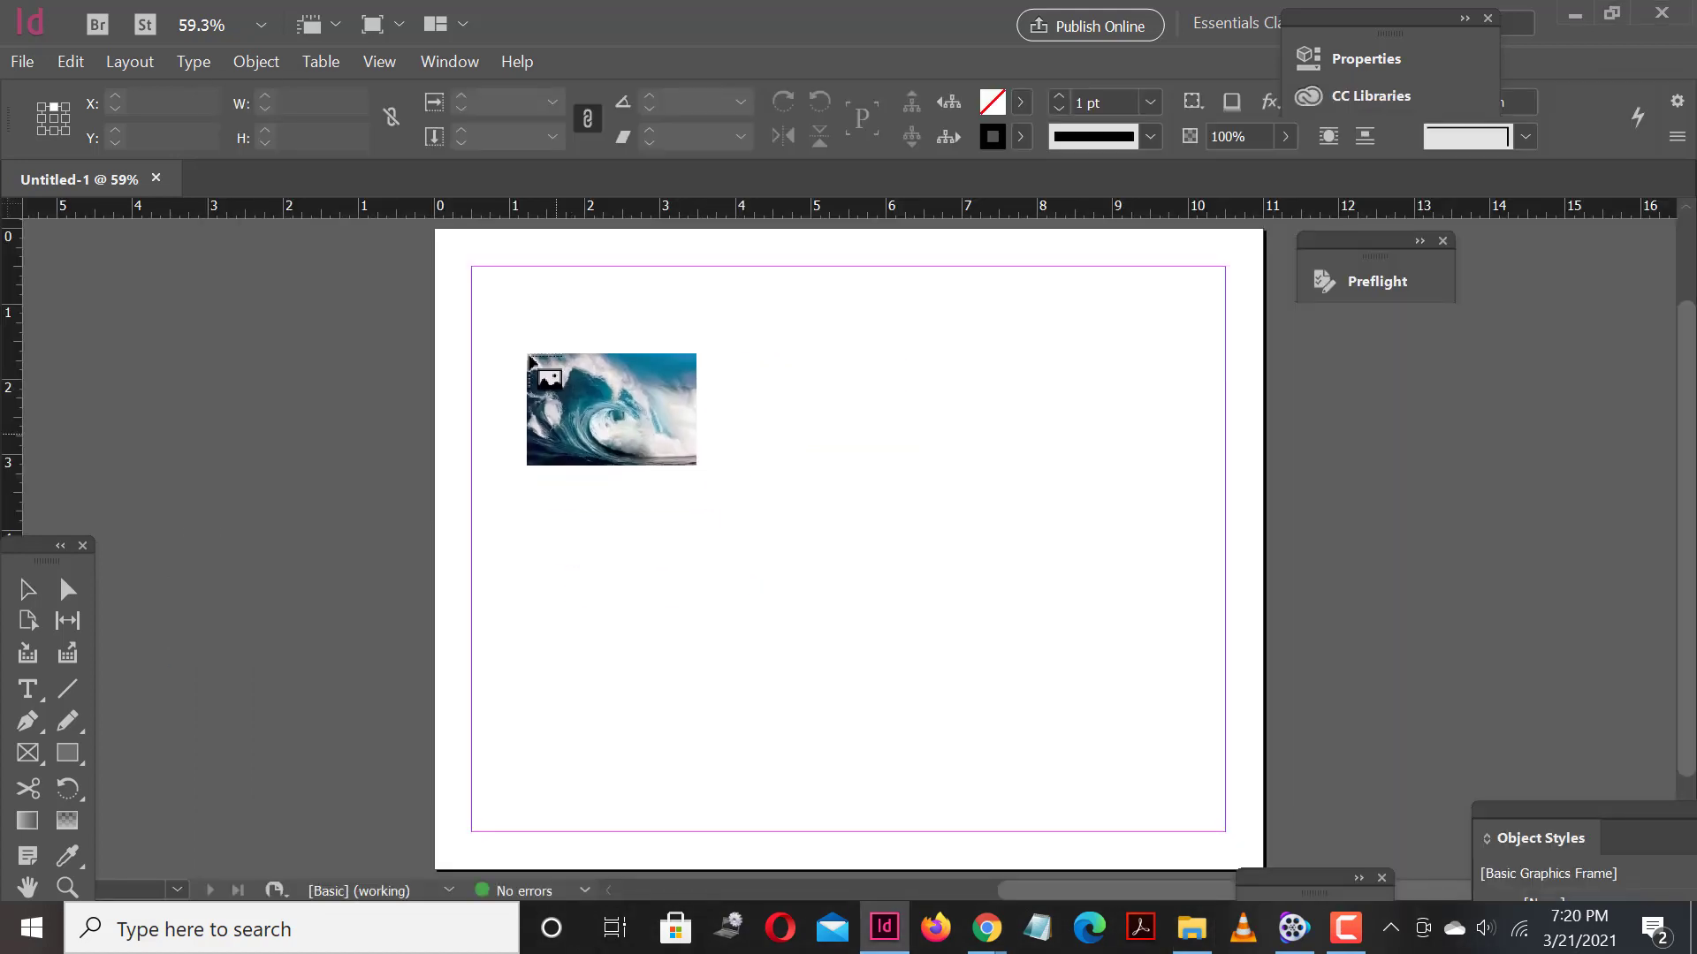
pyautogui.click(472, 278)
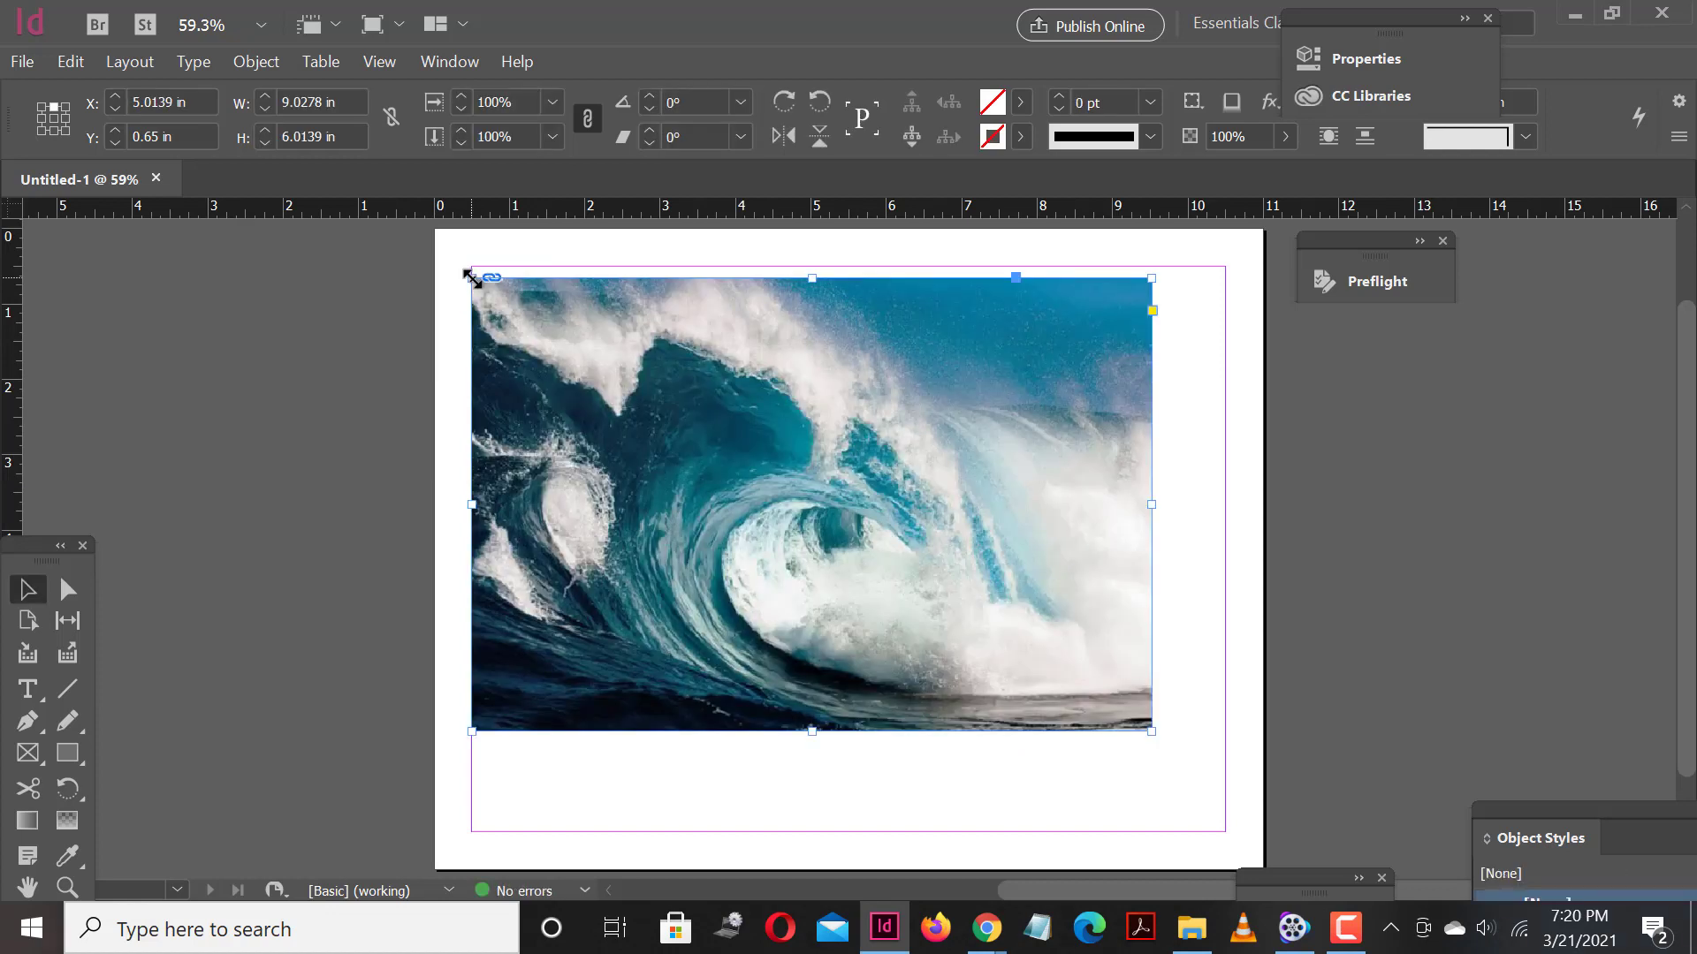
pyautogui.hotkey('ctrl', 'z')
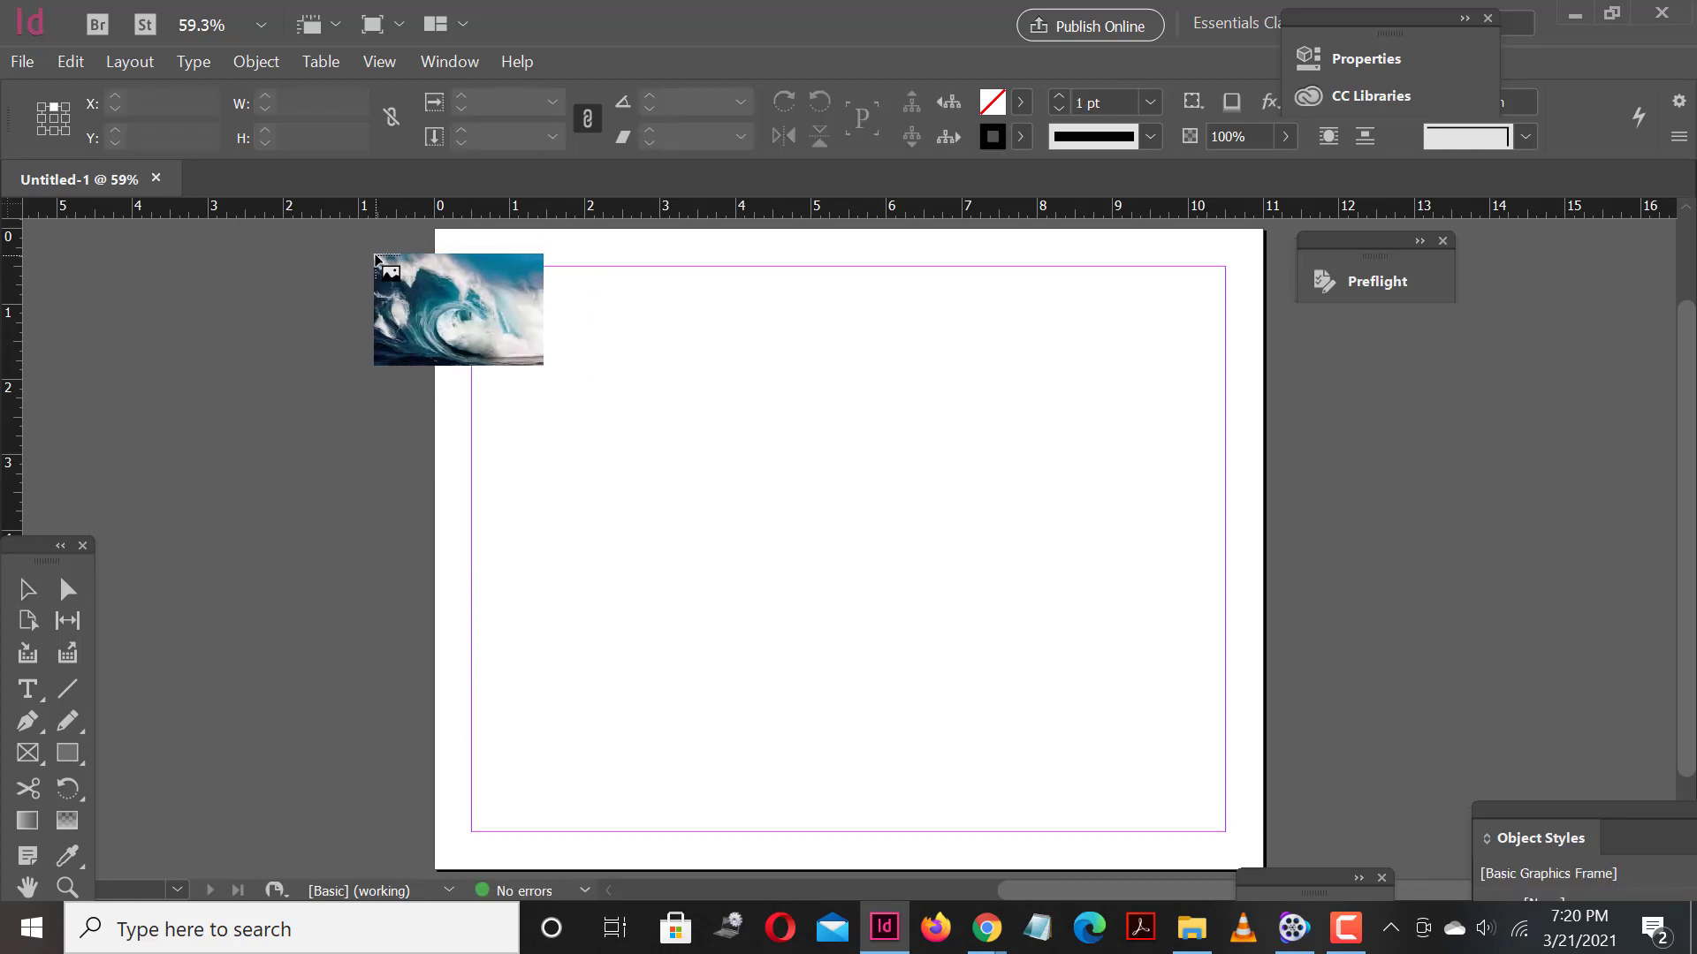
# Load the MIT-Rogue-Waves image from the Downloads folder with the Place command.
pyautogui.click(21, 63)
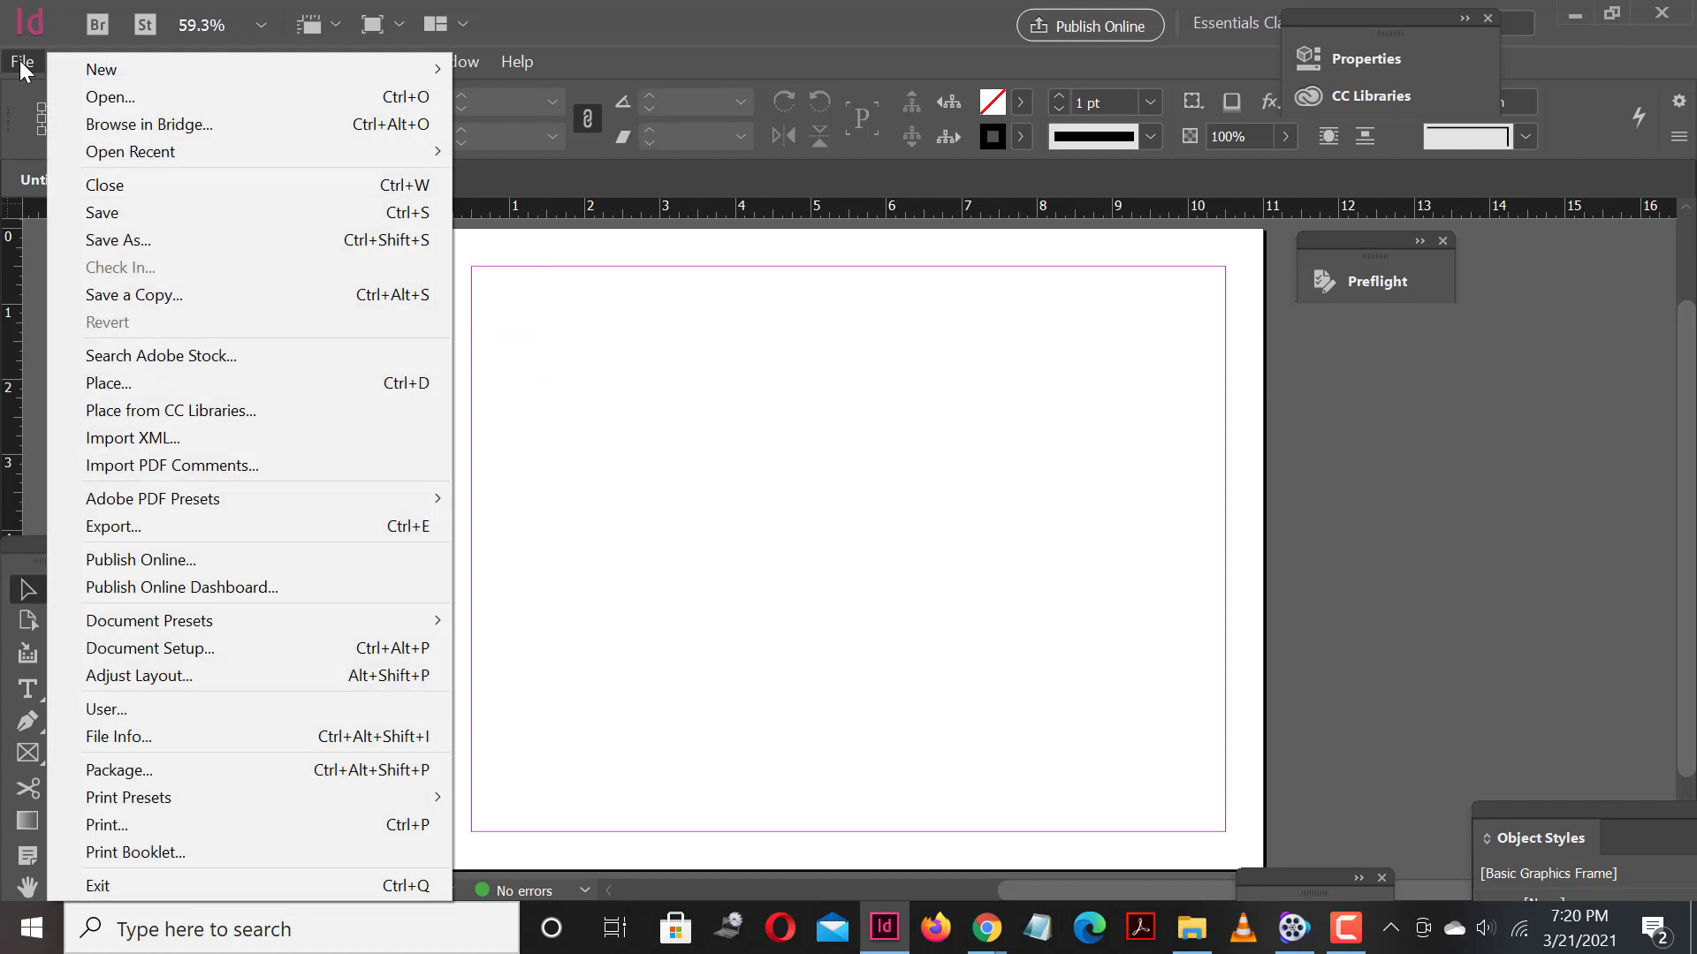
pyautogui.click(126, 392)
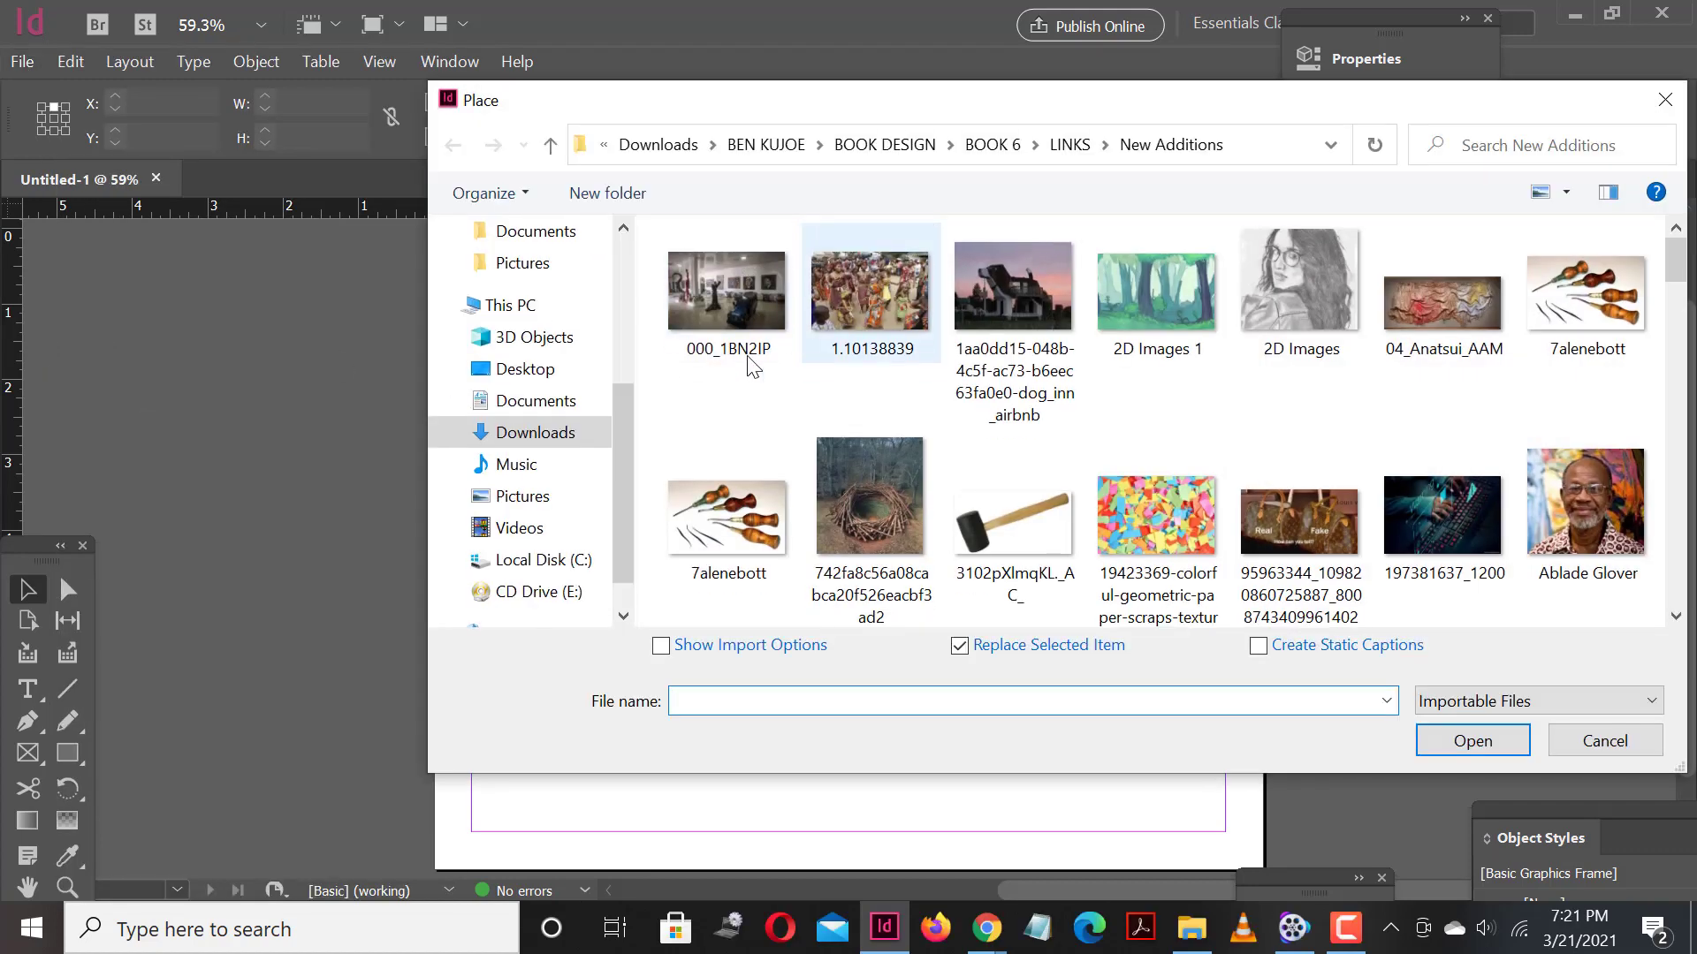
pyautogui.click(537, 442)
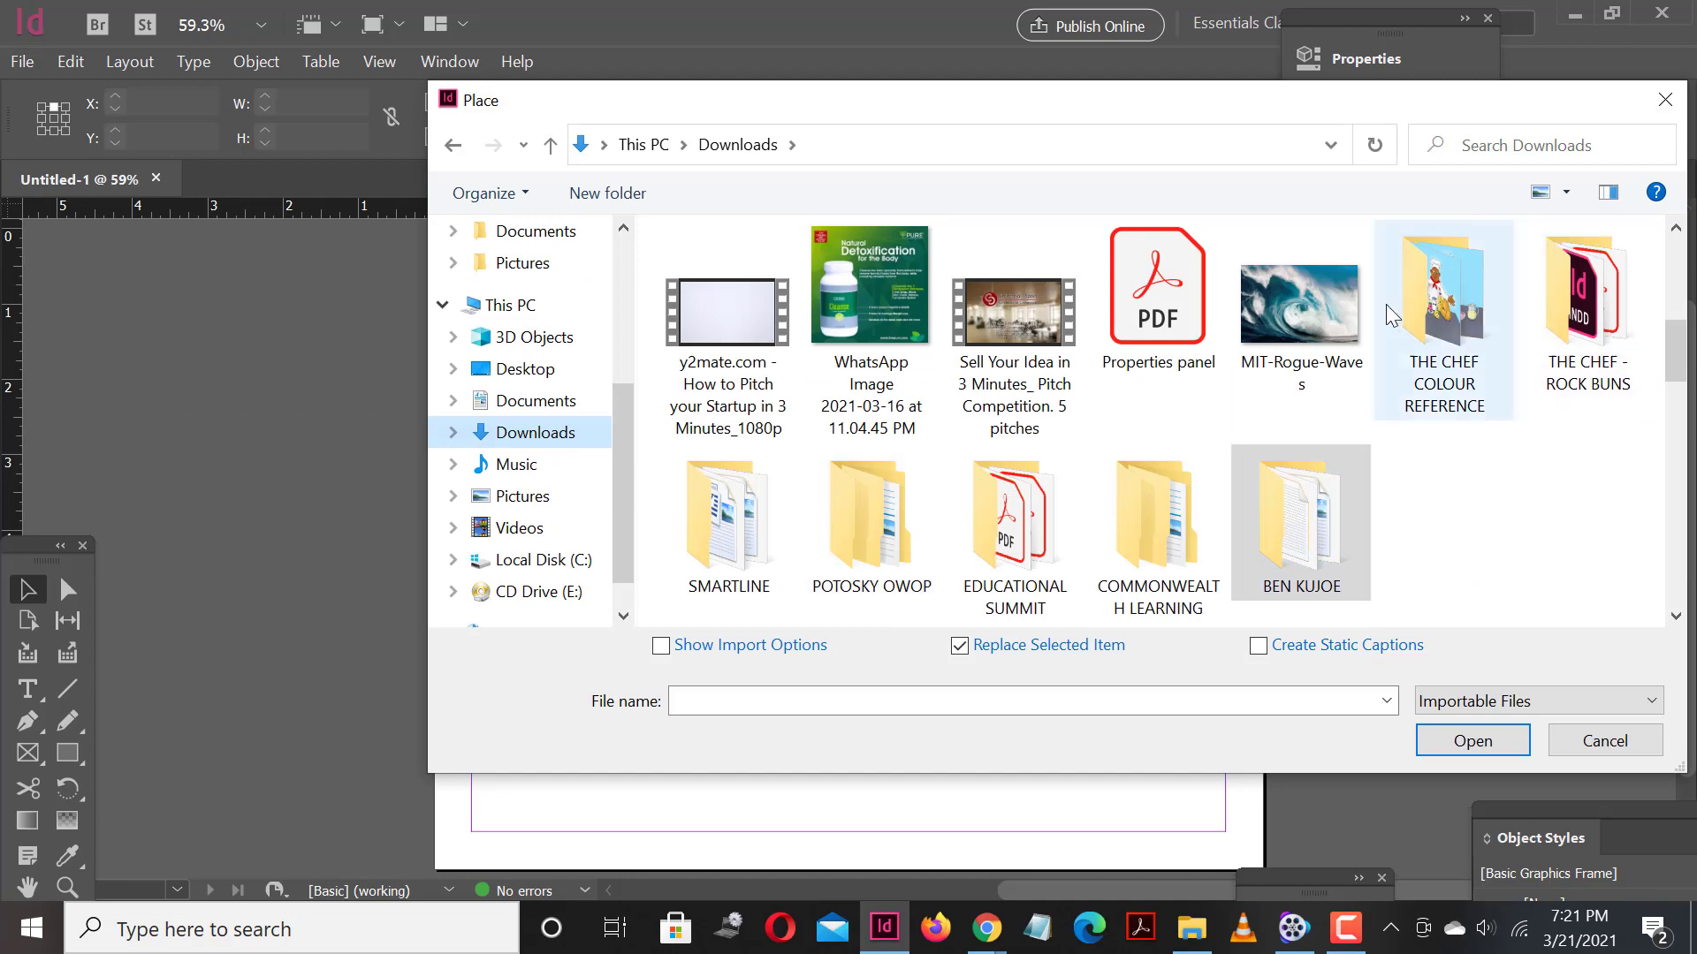
pyautogui.click(1284, 345)
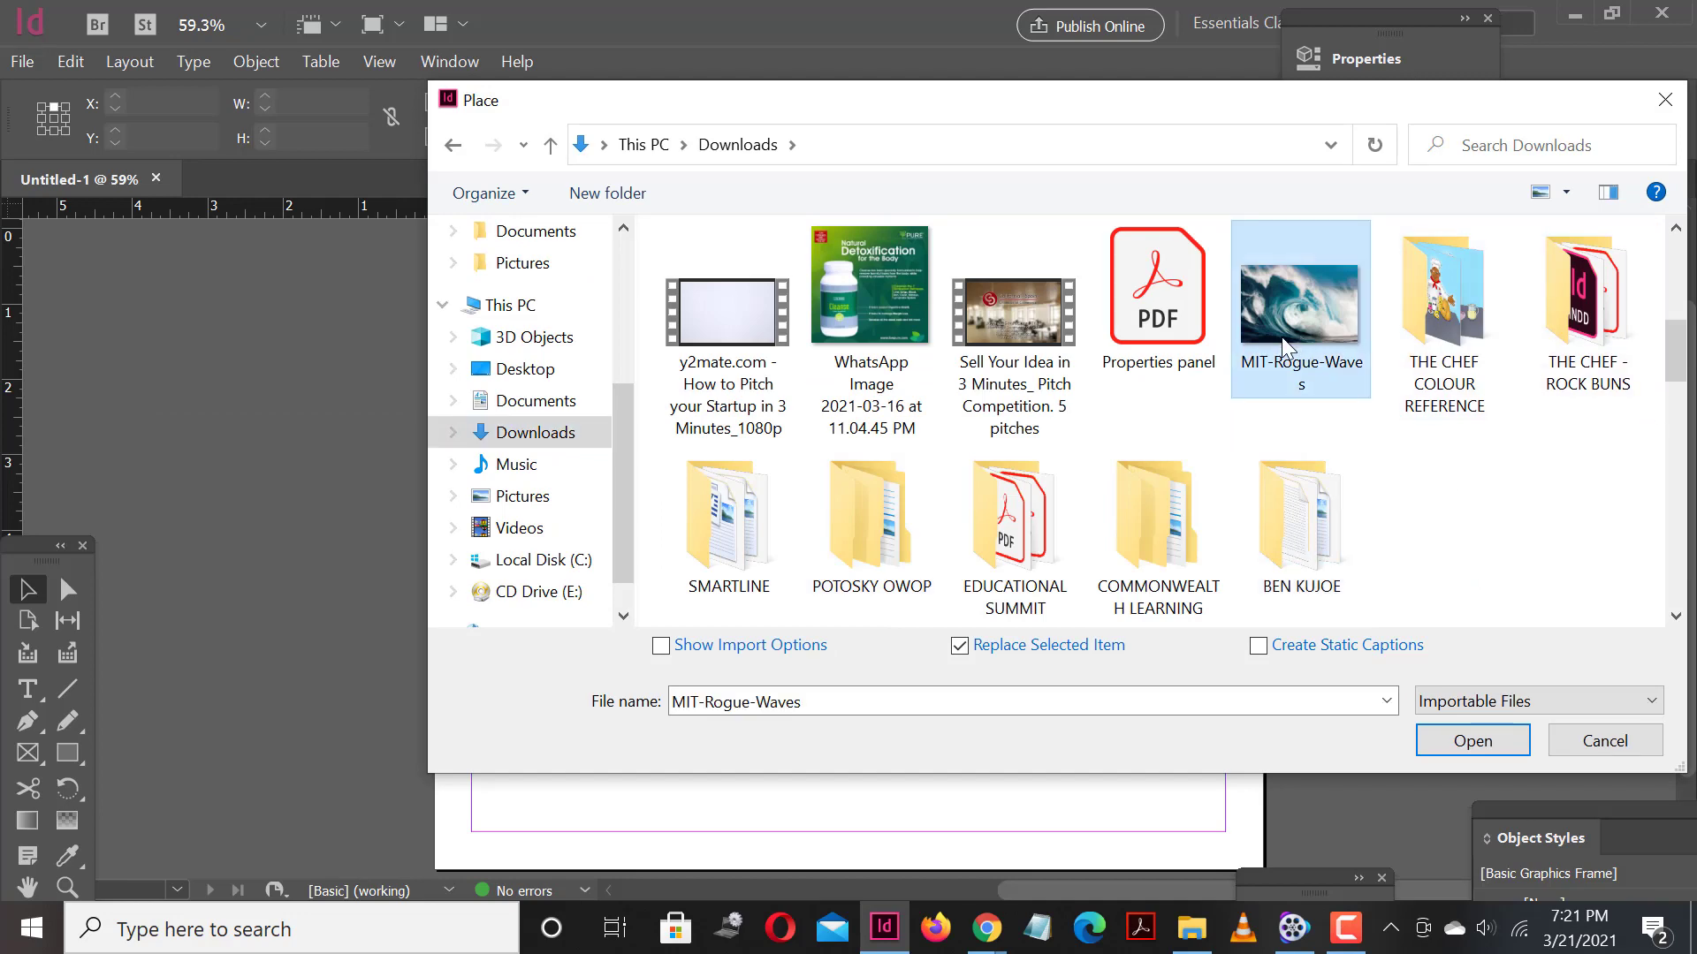
pyautogui.doubleClick(1284, 345)
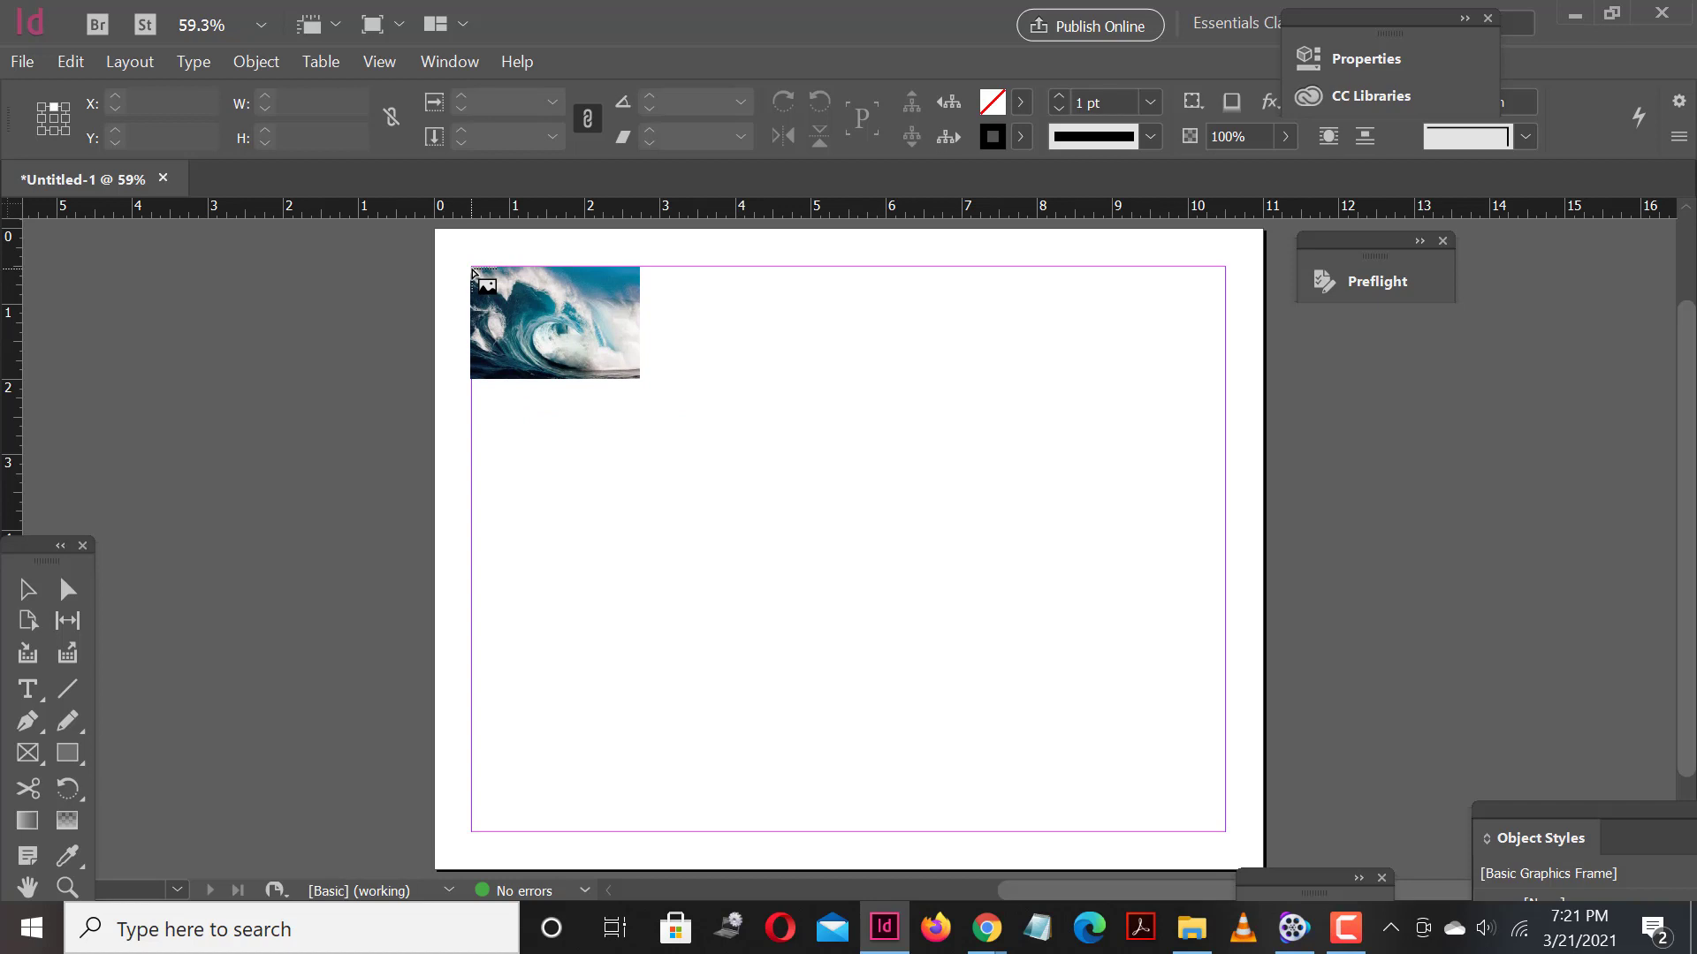
# Place the image across the margin width at about 10 × 6.66 in, shift it down slightly, and undo both changes.
pyautogui.moveTo(472, 272); pyautogui.dragTo(1223, 786)
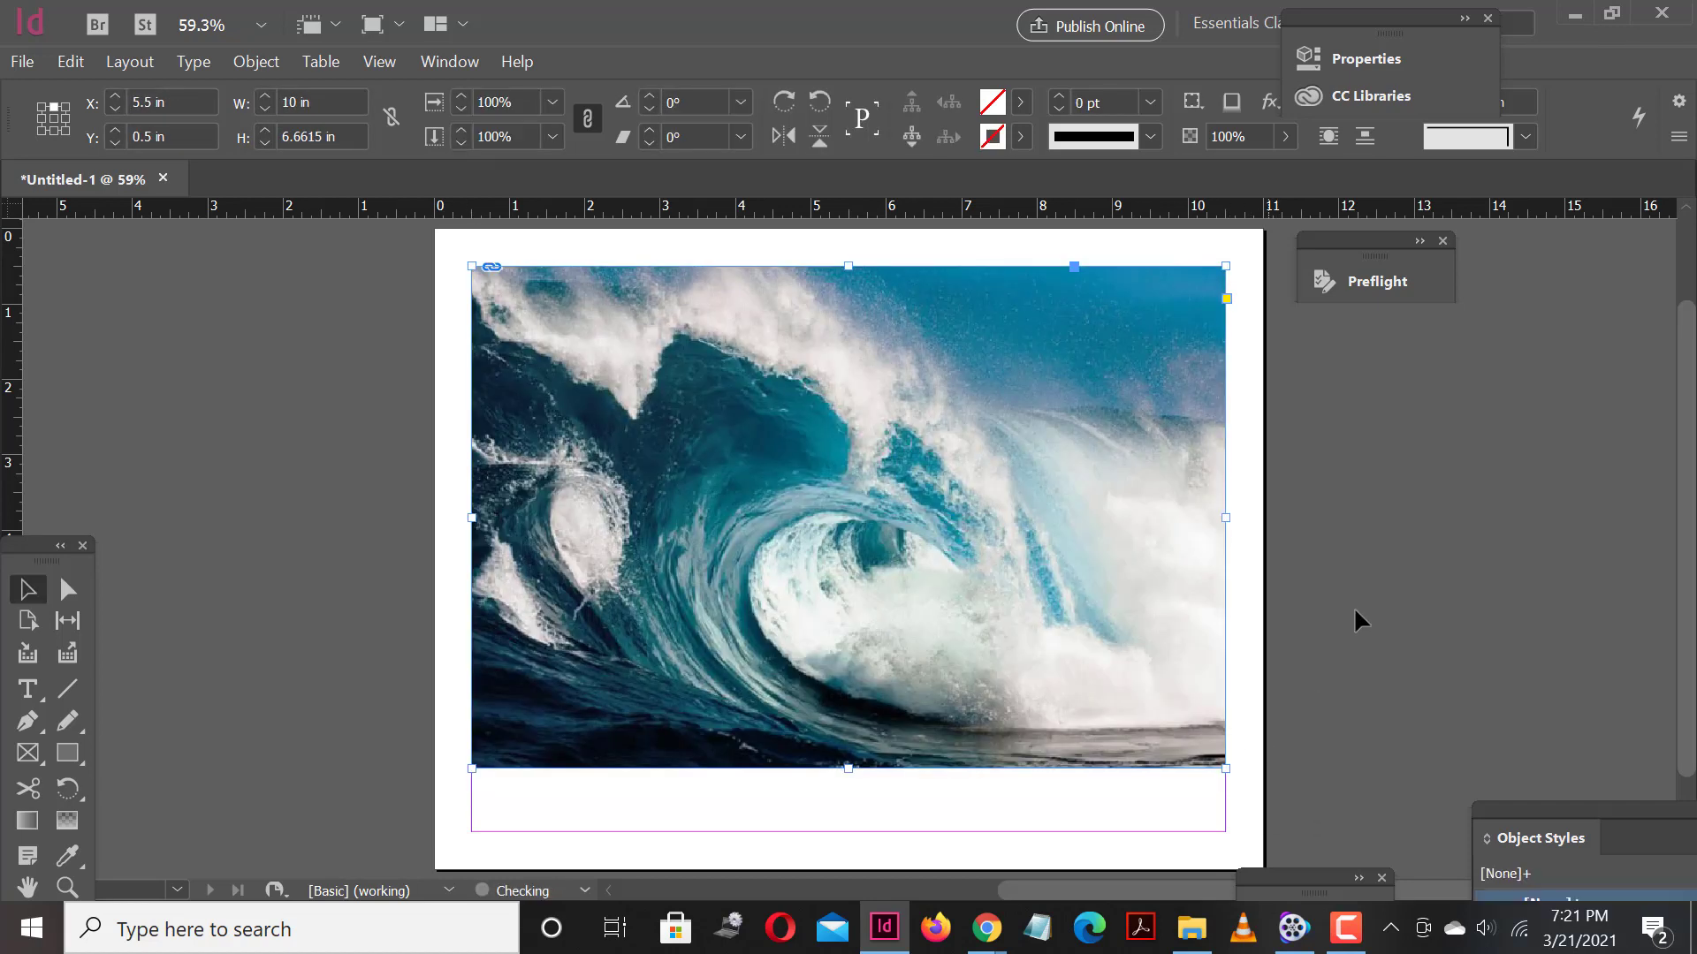
pyautogui.click(1380, 566)
pyautogui.moveTo(1134, 539); pyautogui.dragTo(1139, 573)
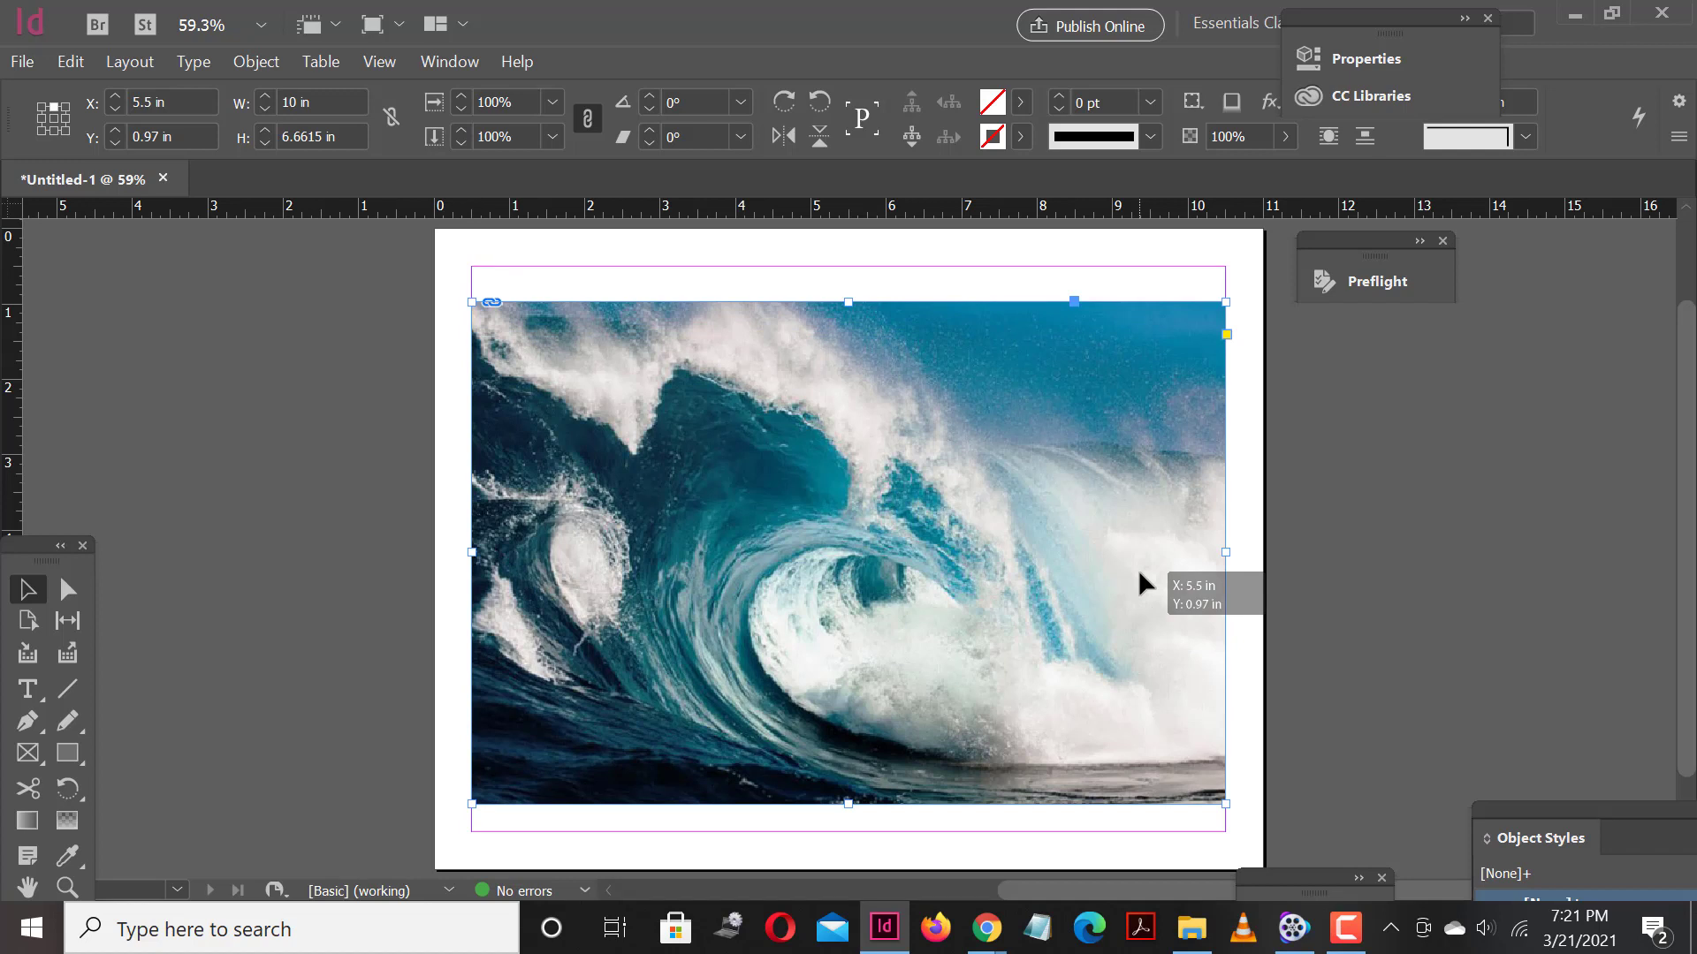
pyautogui.hotkey('ctrl', 'z')
pyautogui.hotkey('ctrl', 'z')
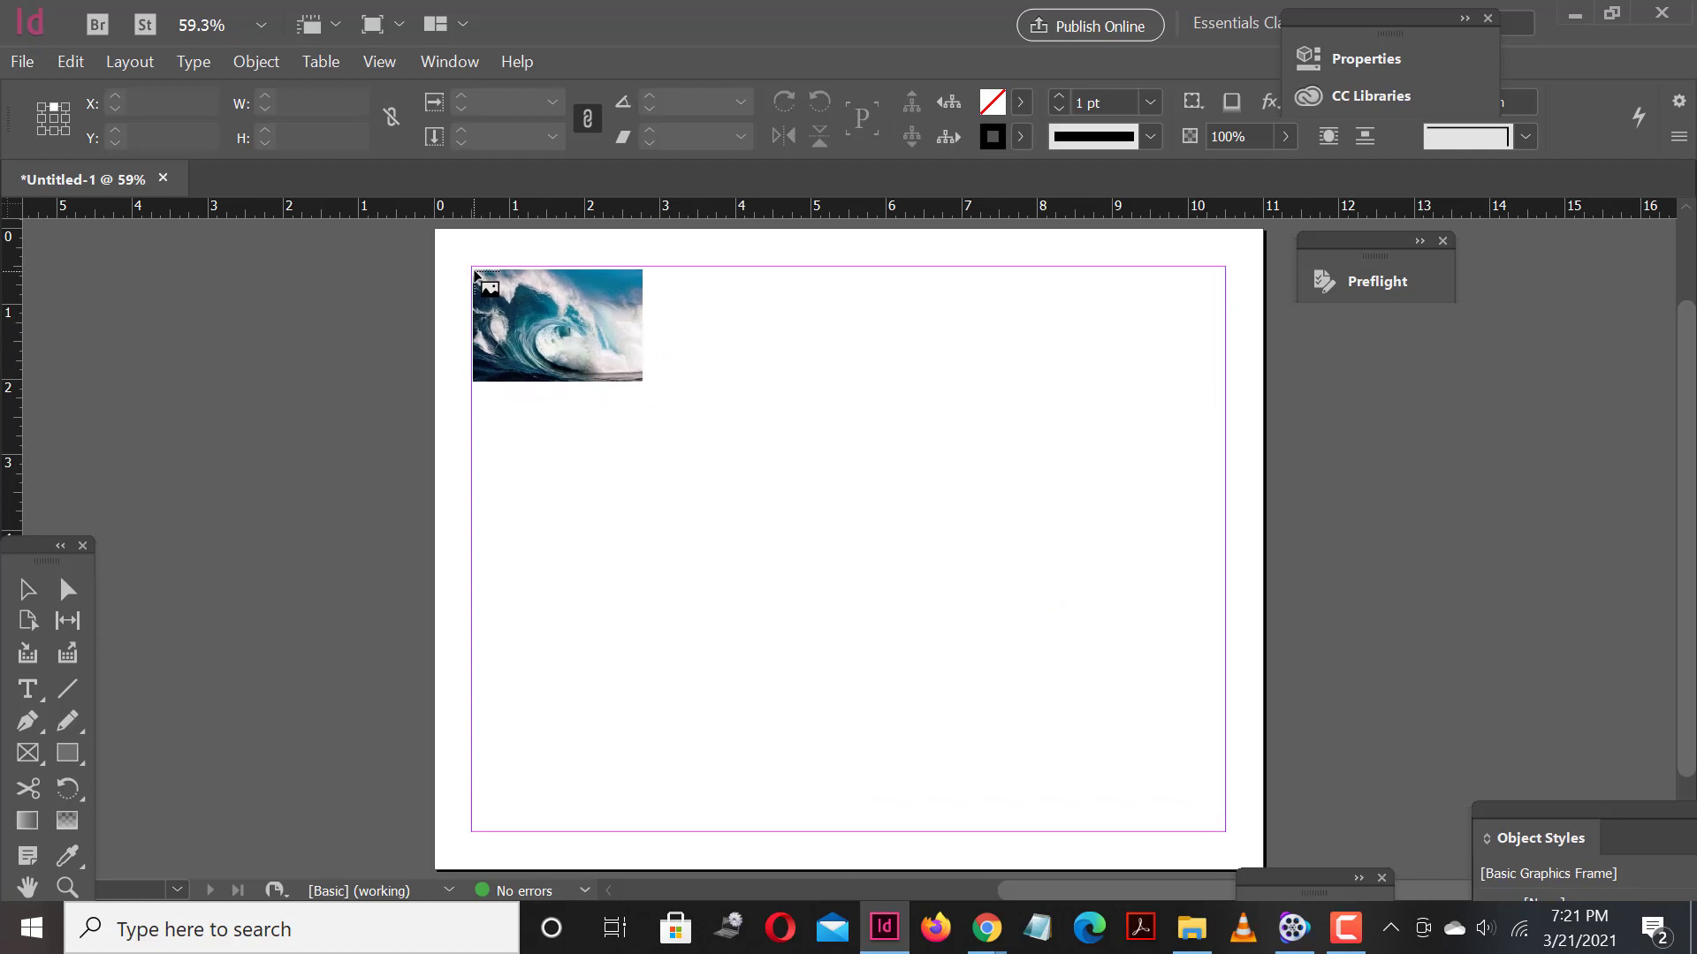
# Place the image in a frame about 3.42 × 7.5 in along the page's right margin and fill the frame proportionally.
pyautogui.moveTo(474, 269); pyautogui.dragTo(1223, 829)
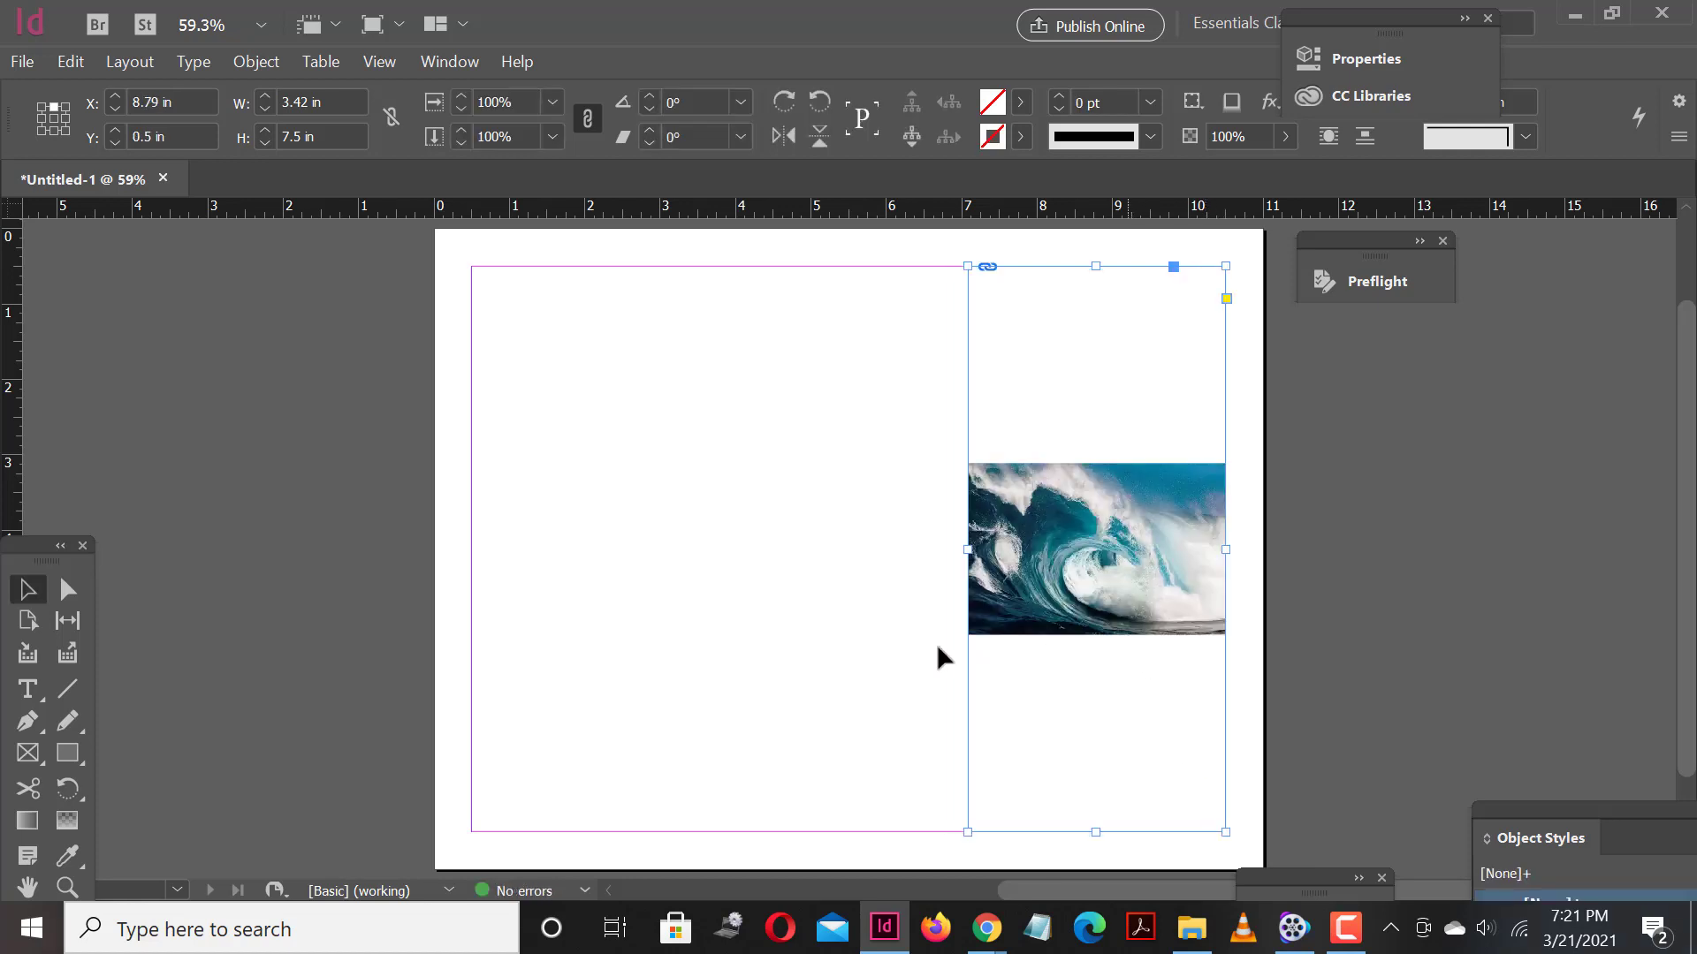
pyautogui.click(267, 64)
pyautogui.moveTo(370, 478)
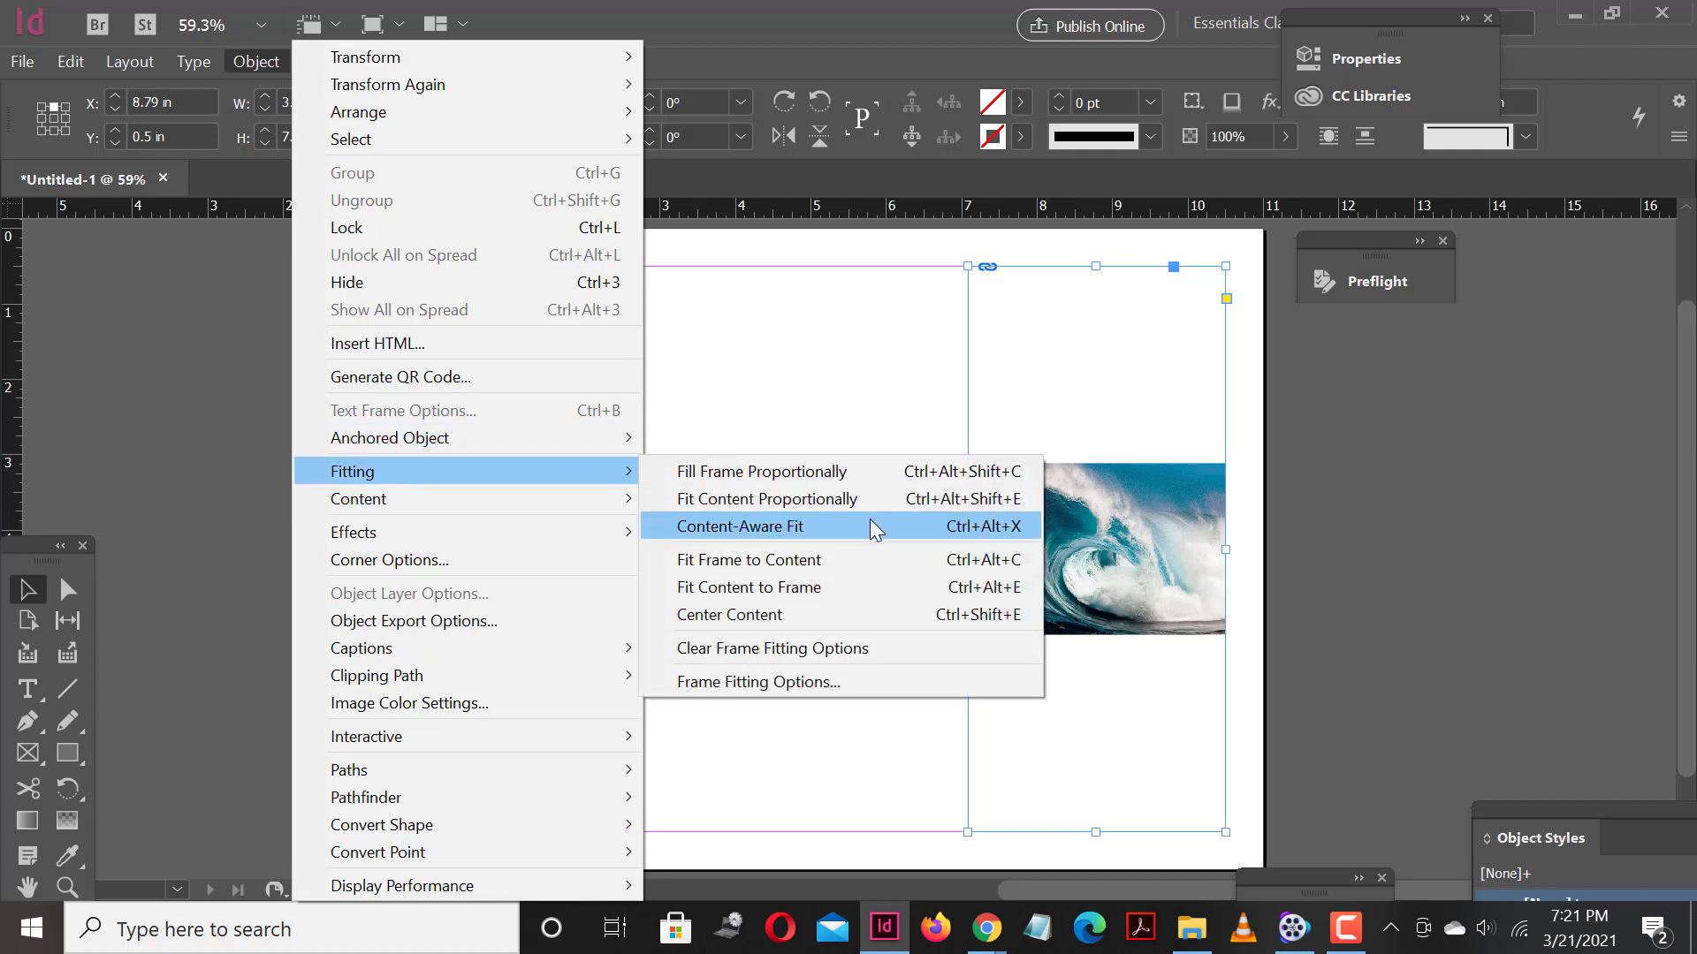
pyautogui.click(871, 473)
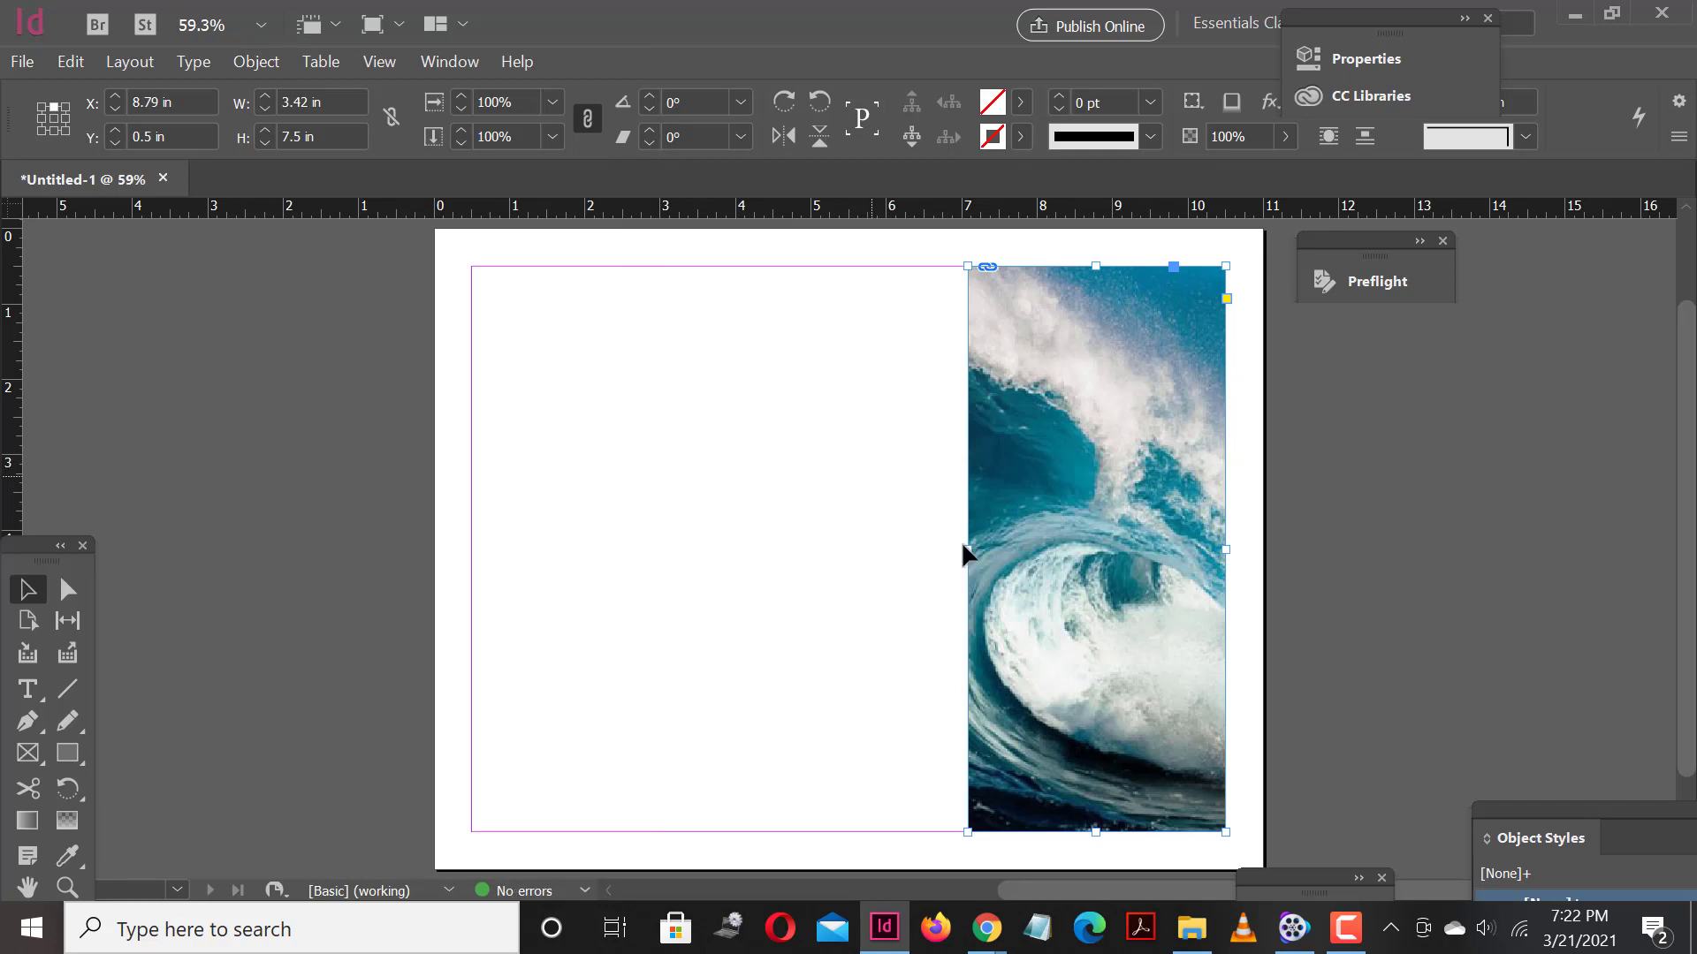
# Extend the image frame's left edge to a width of about 3.98 in, and move the Tools panel beside the page.
pyautogui.moveTo(967, 550); pyautogui.dragTo(924, 557)
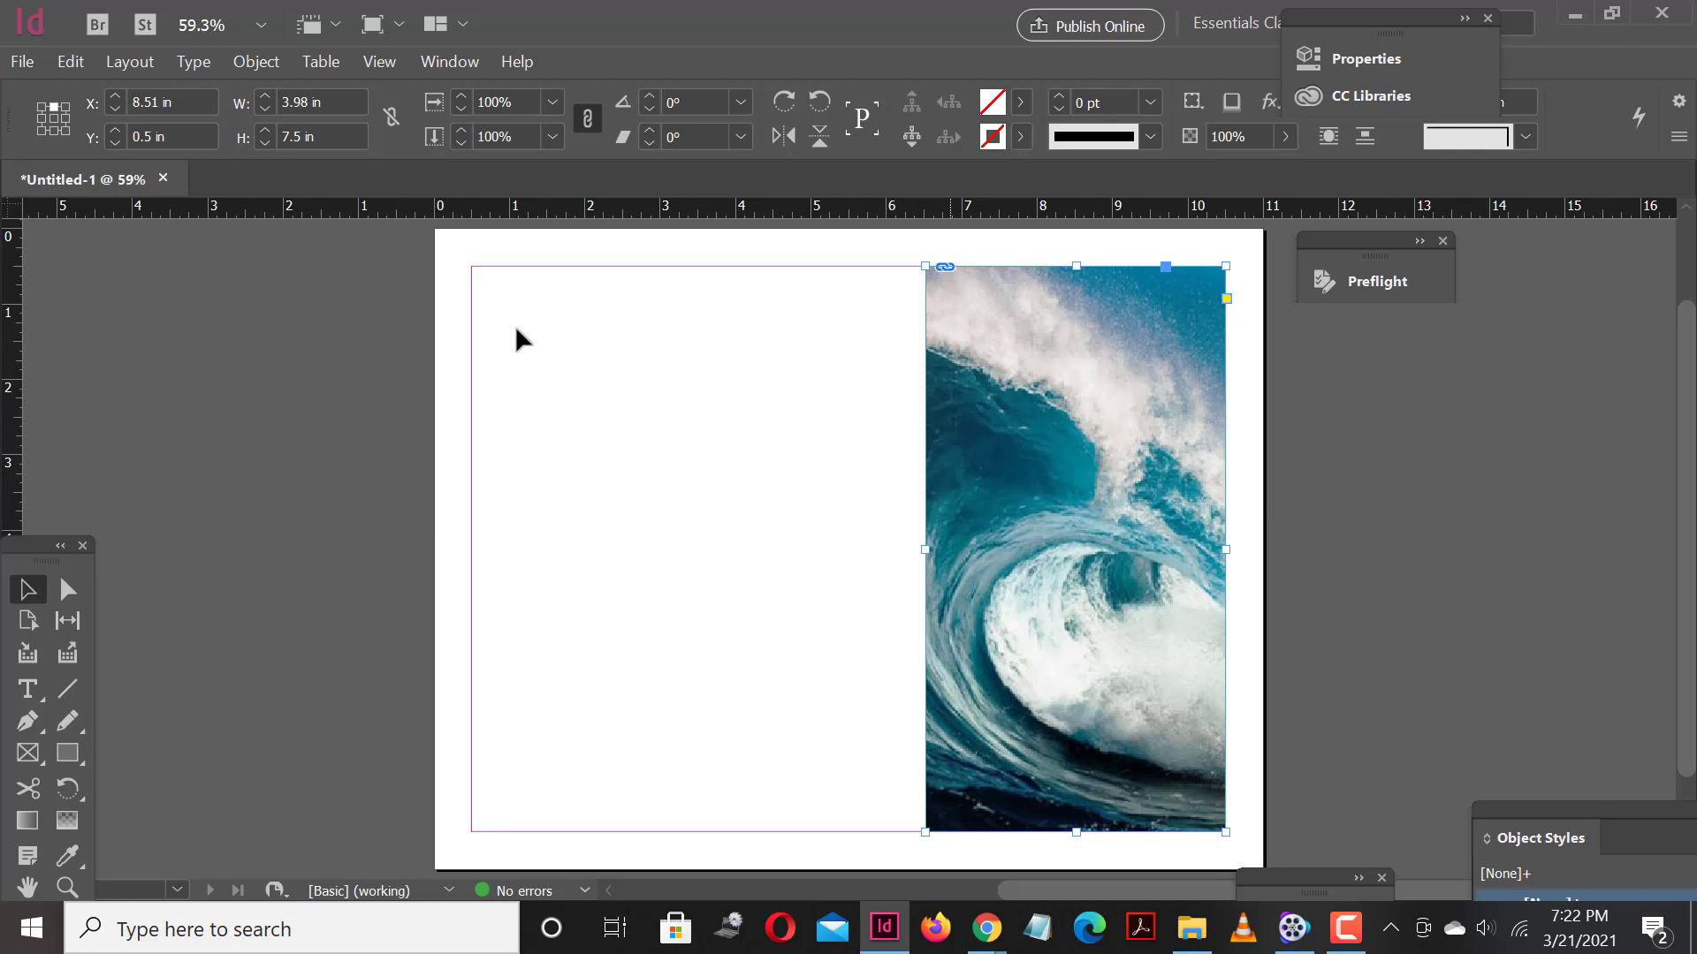
pyautogui.moveTo(9, 544); pyautogui.dragTo(174, 235)
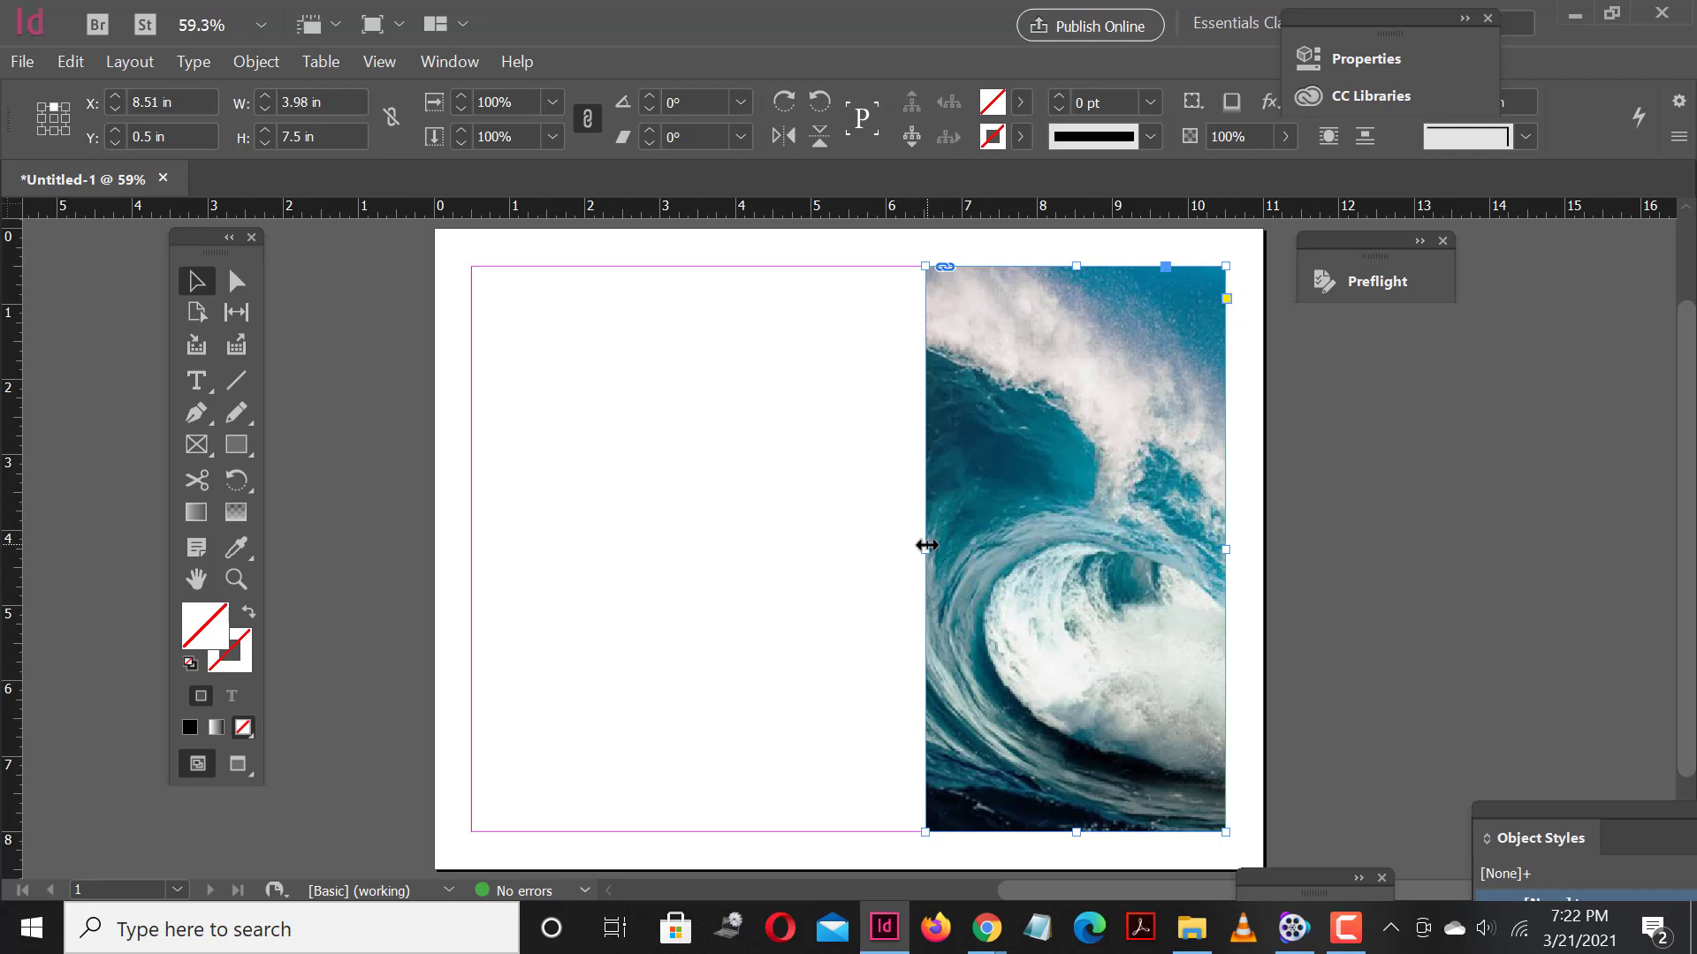
# Move the image frame to the page's left margin and extend its right edge to a width of about 7.26 in.
pyautogui.moveTo(972, 536); pyautogui.dragTo(516, 562)
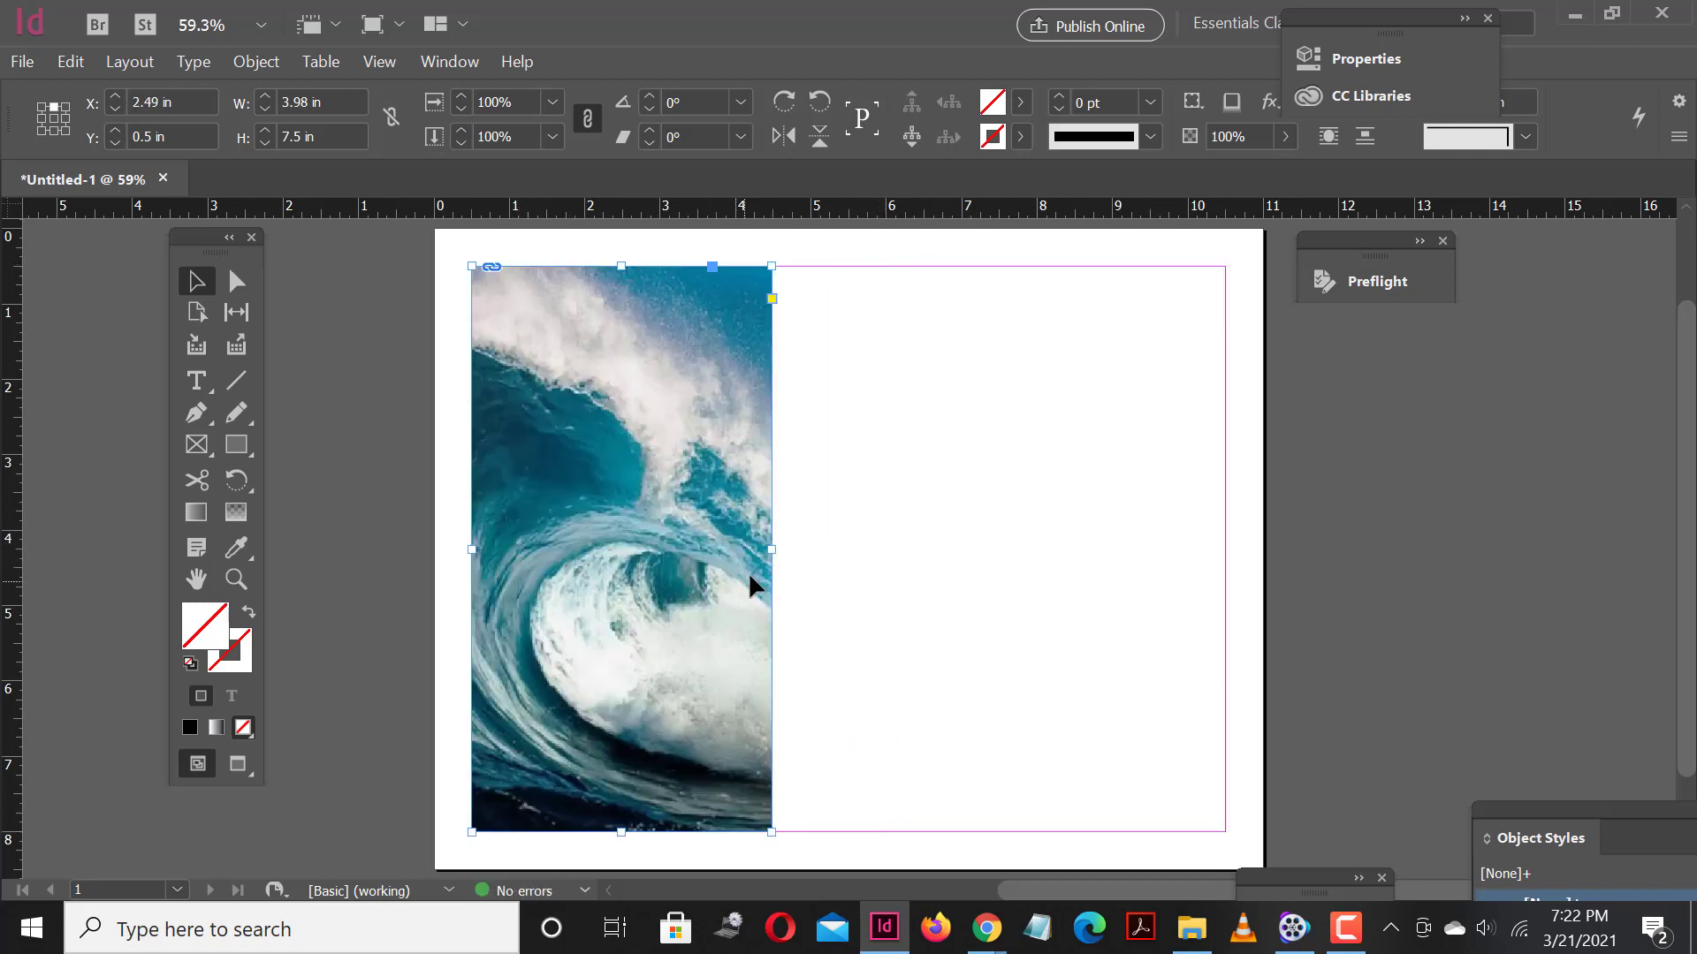
pyautogui.click(766, 546)
pyautogui.moveTo(766, 546); pyautogui.dragTo(1019, 559)
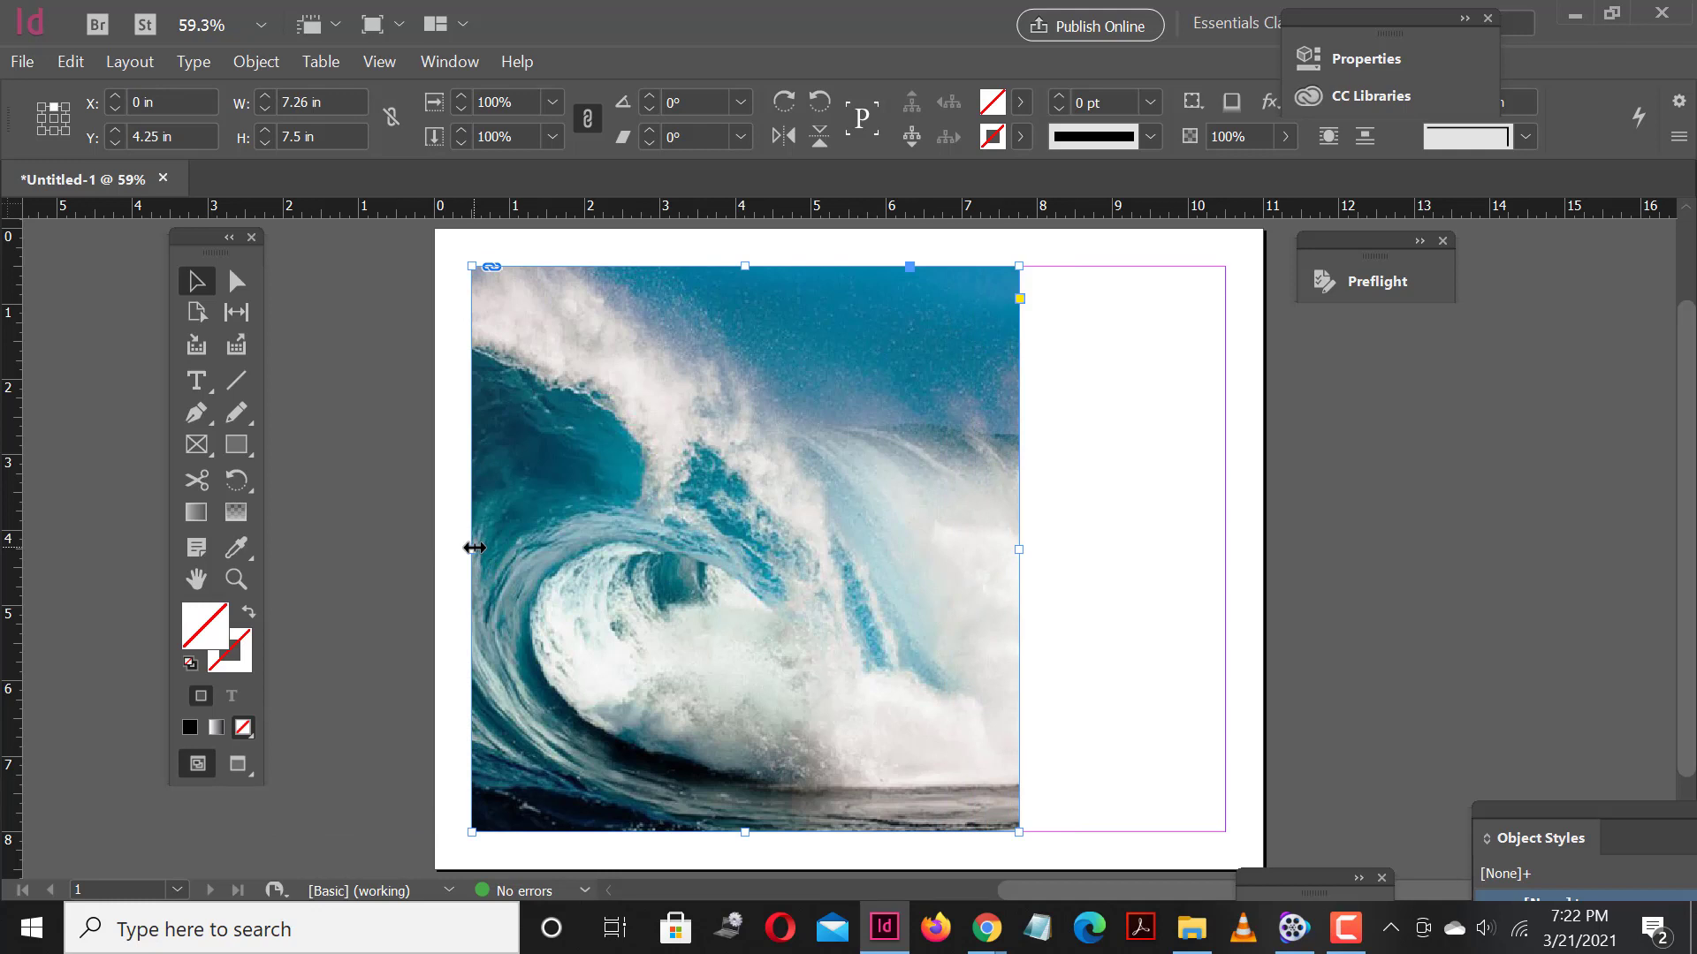
# Crop the frame from its left edge to about 4.74 in wide, and undo the last three frame changes.
pyautogui.moveTo(473, 547); pyautogui.dragTo(667, 549)
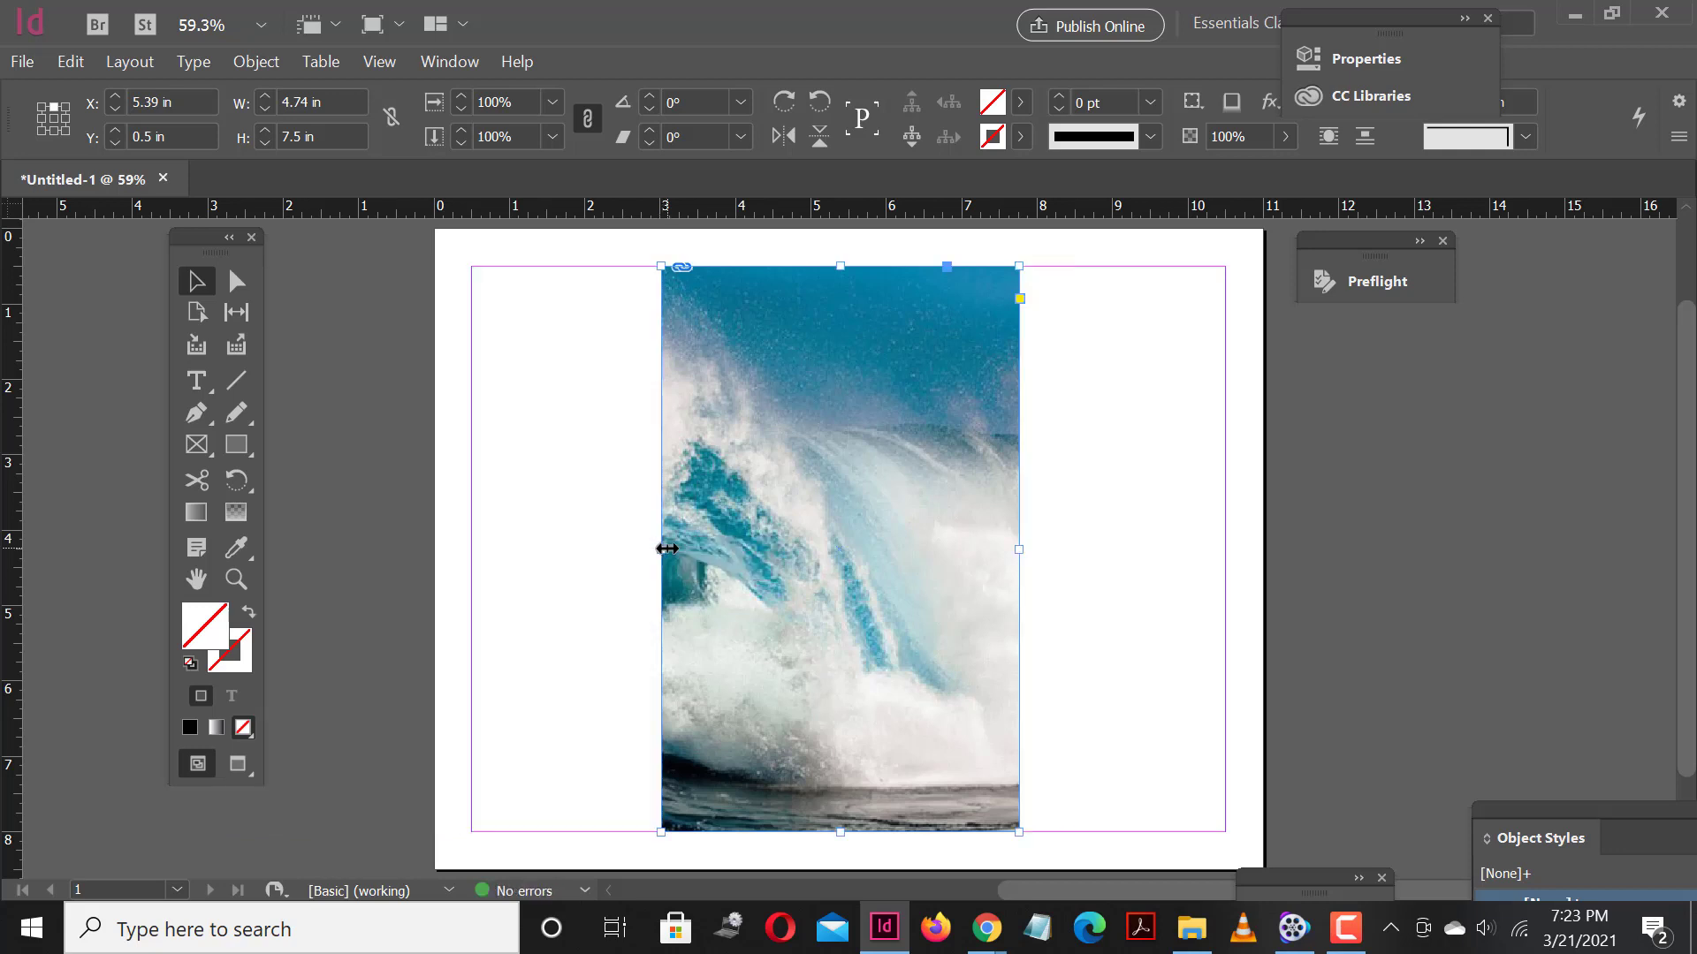
pyautogui.hotkey('ctrl', 'z')
pyautogui.hotkey('ctrl', 'z')
pyautogui.hotkey('ctrl', 'z')
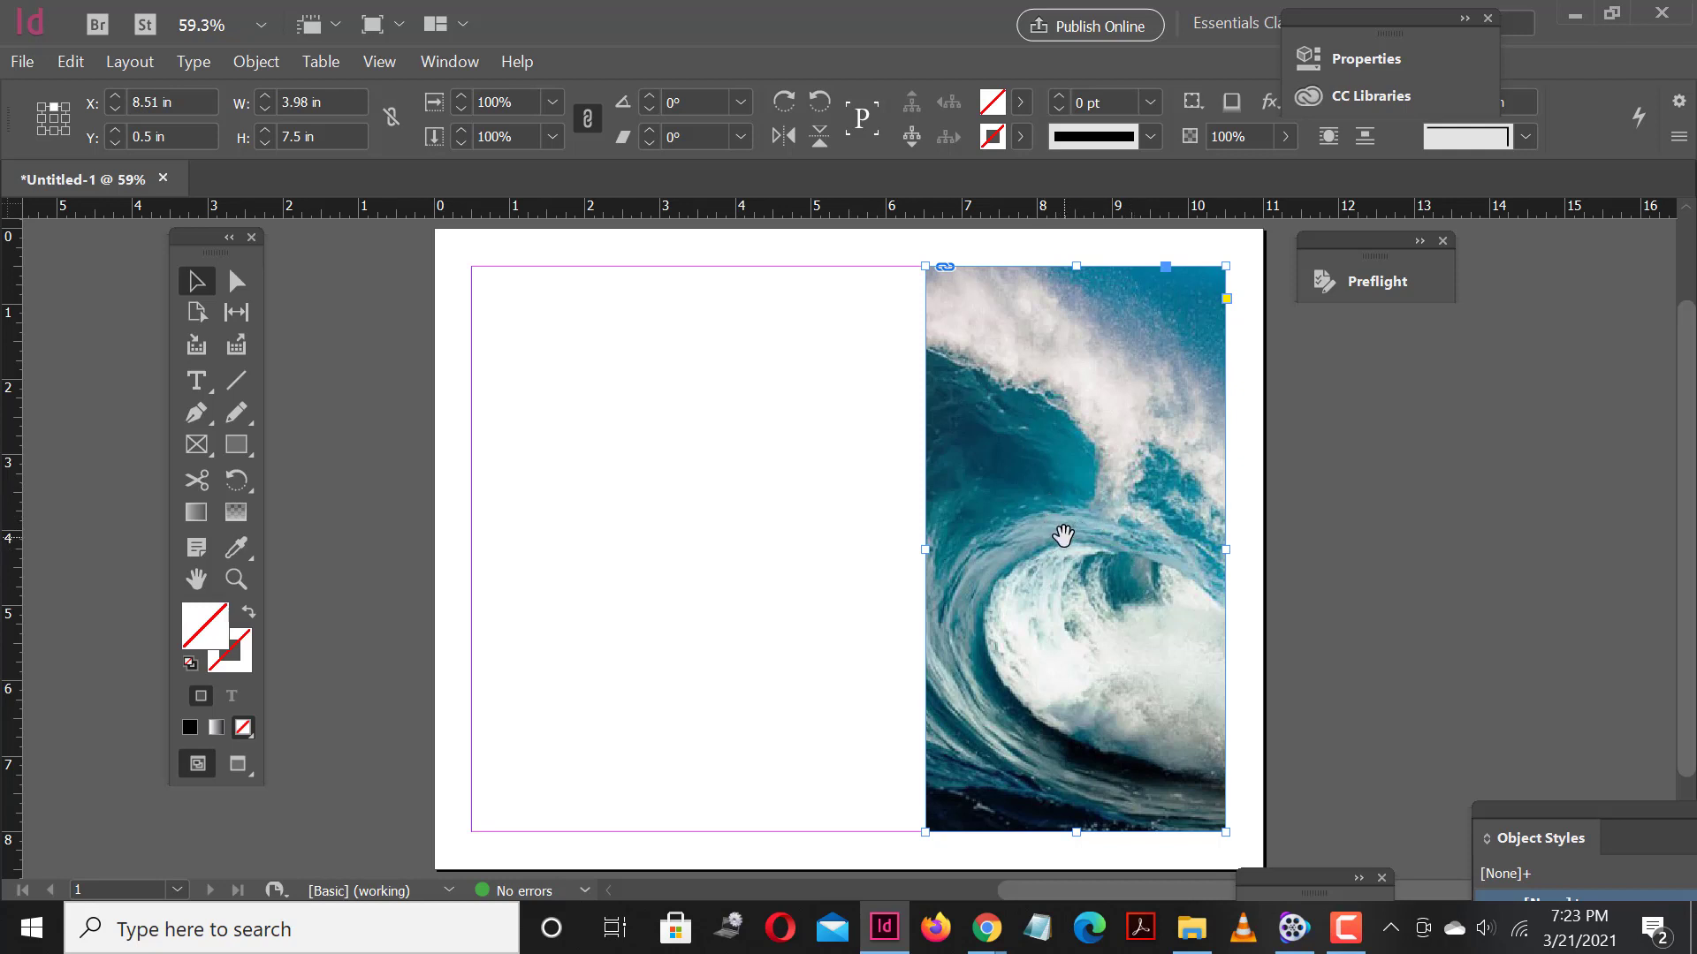
# Deselect the image and check the page in Preview screen mode before returning to Normal mode.
pyautogui.click(1352, 474)
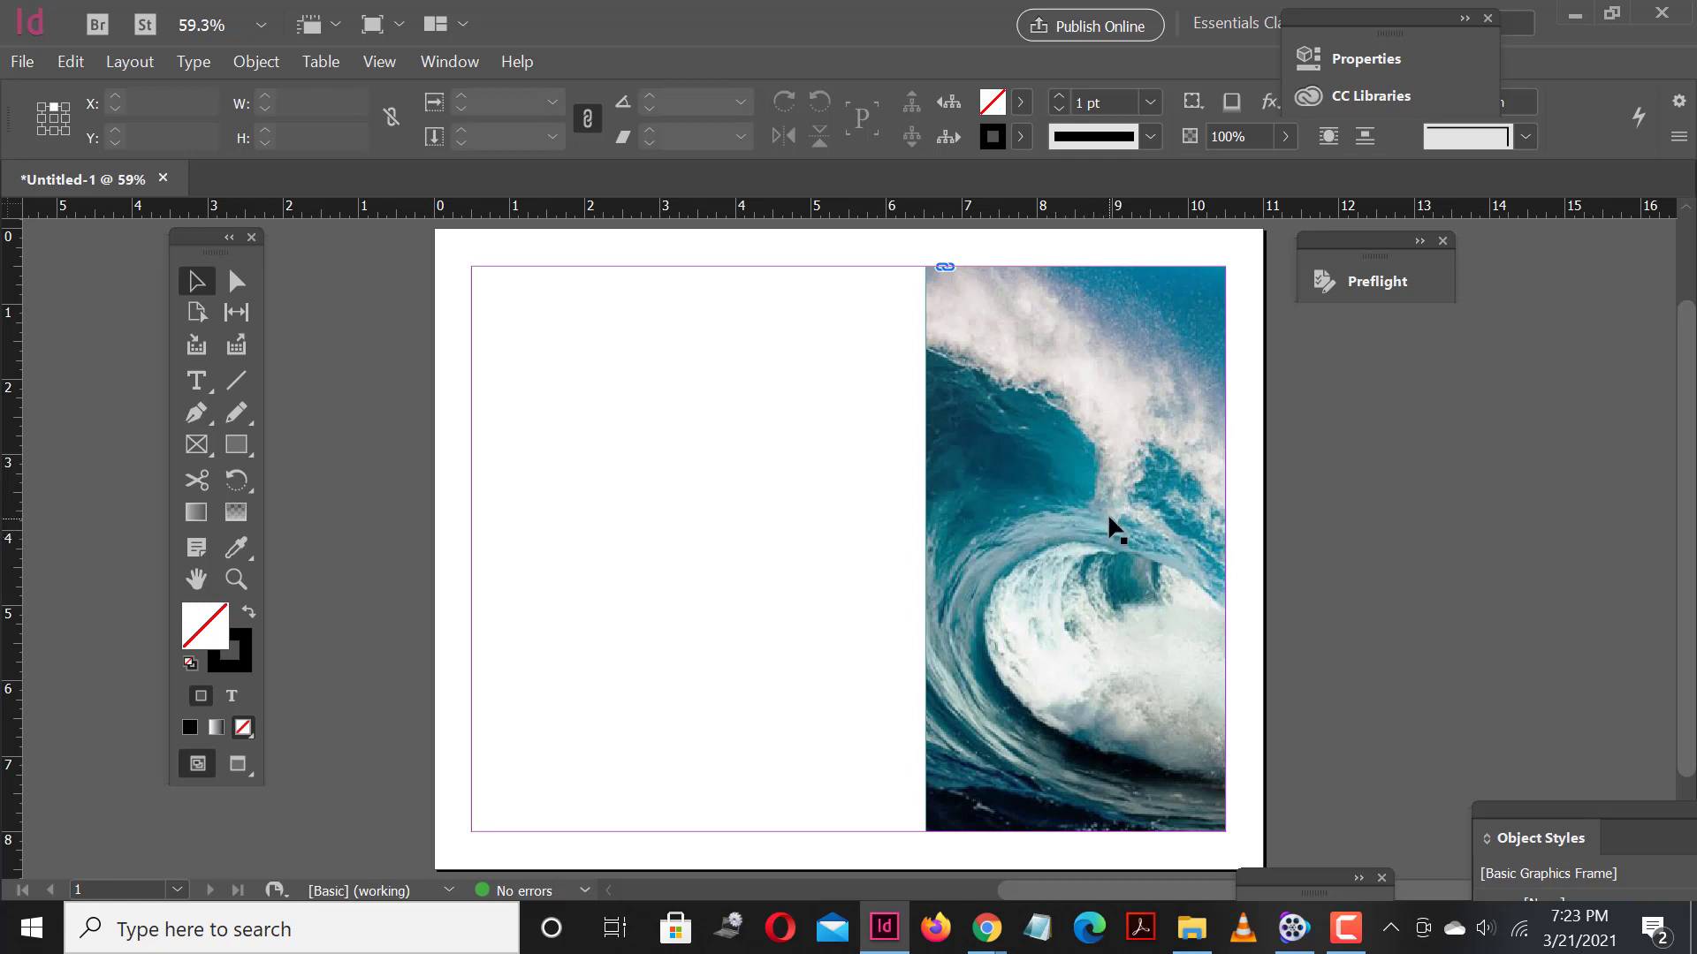
pyautogui.click(382, 33)
pyautogui.click(394, 103)
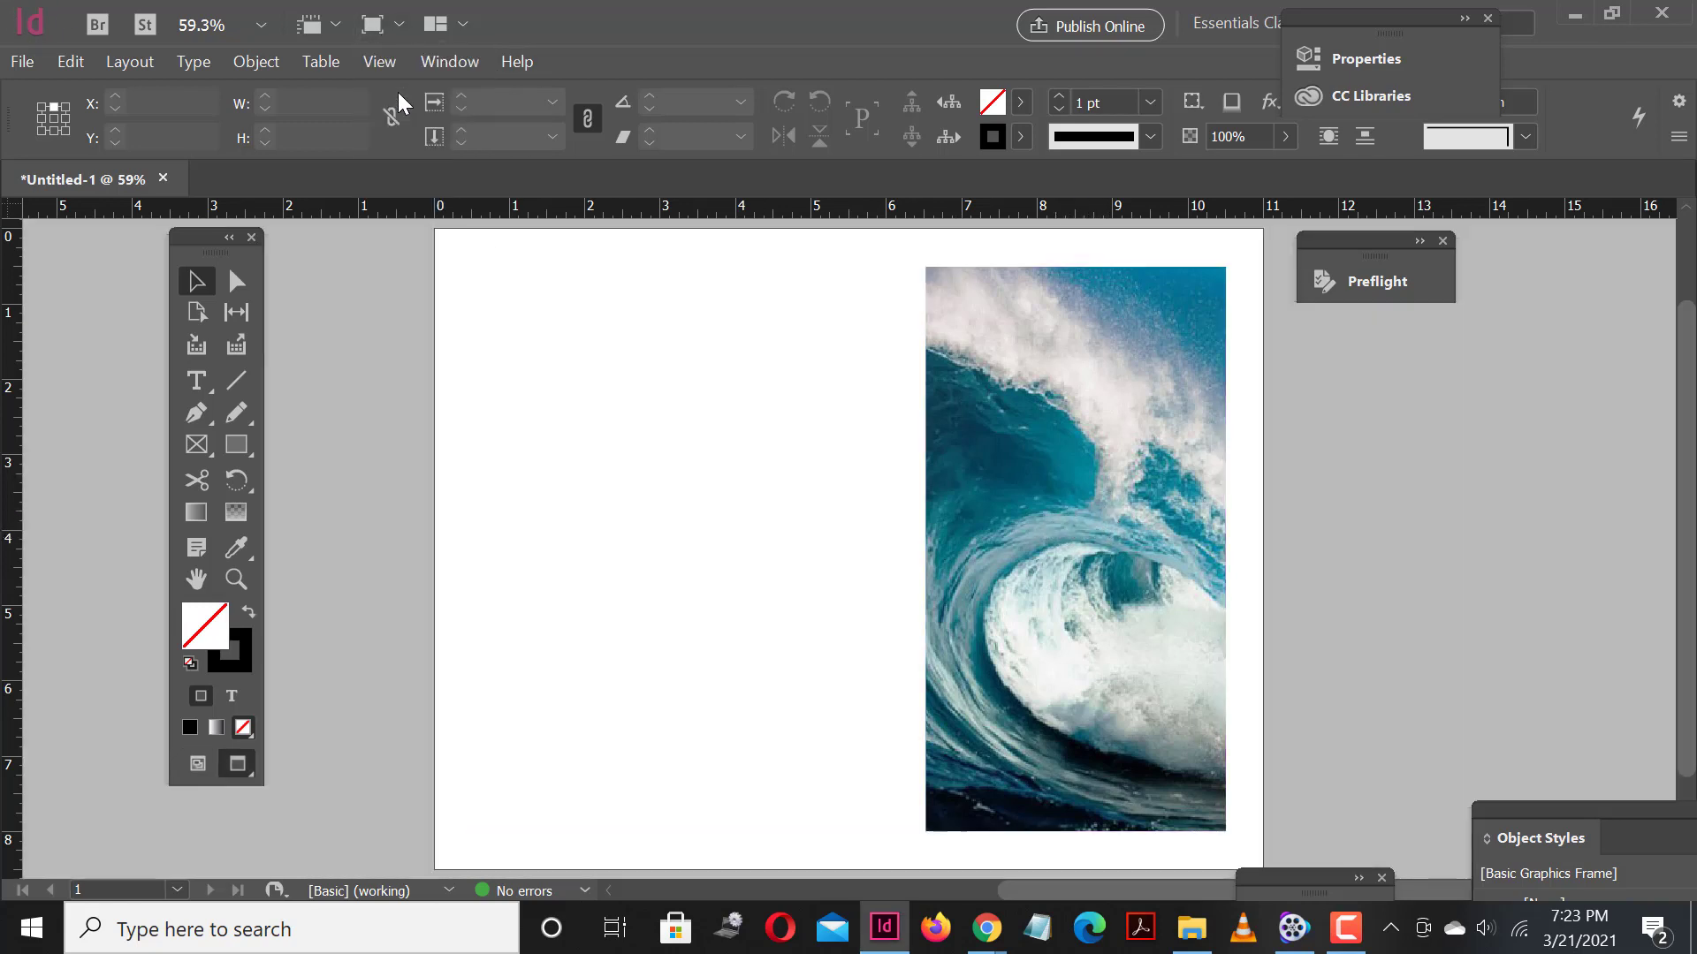
pyautogui.click(375, 34)
pyautogui.click(418, 67)
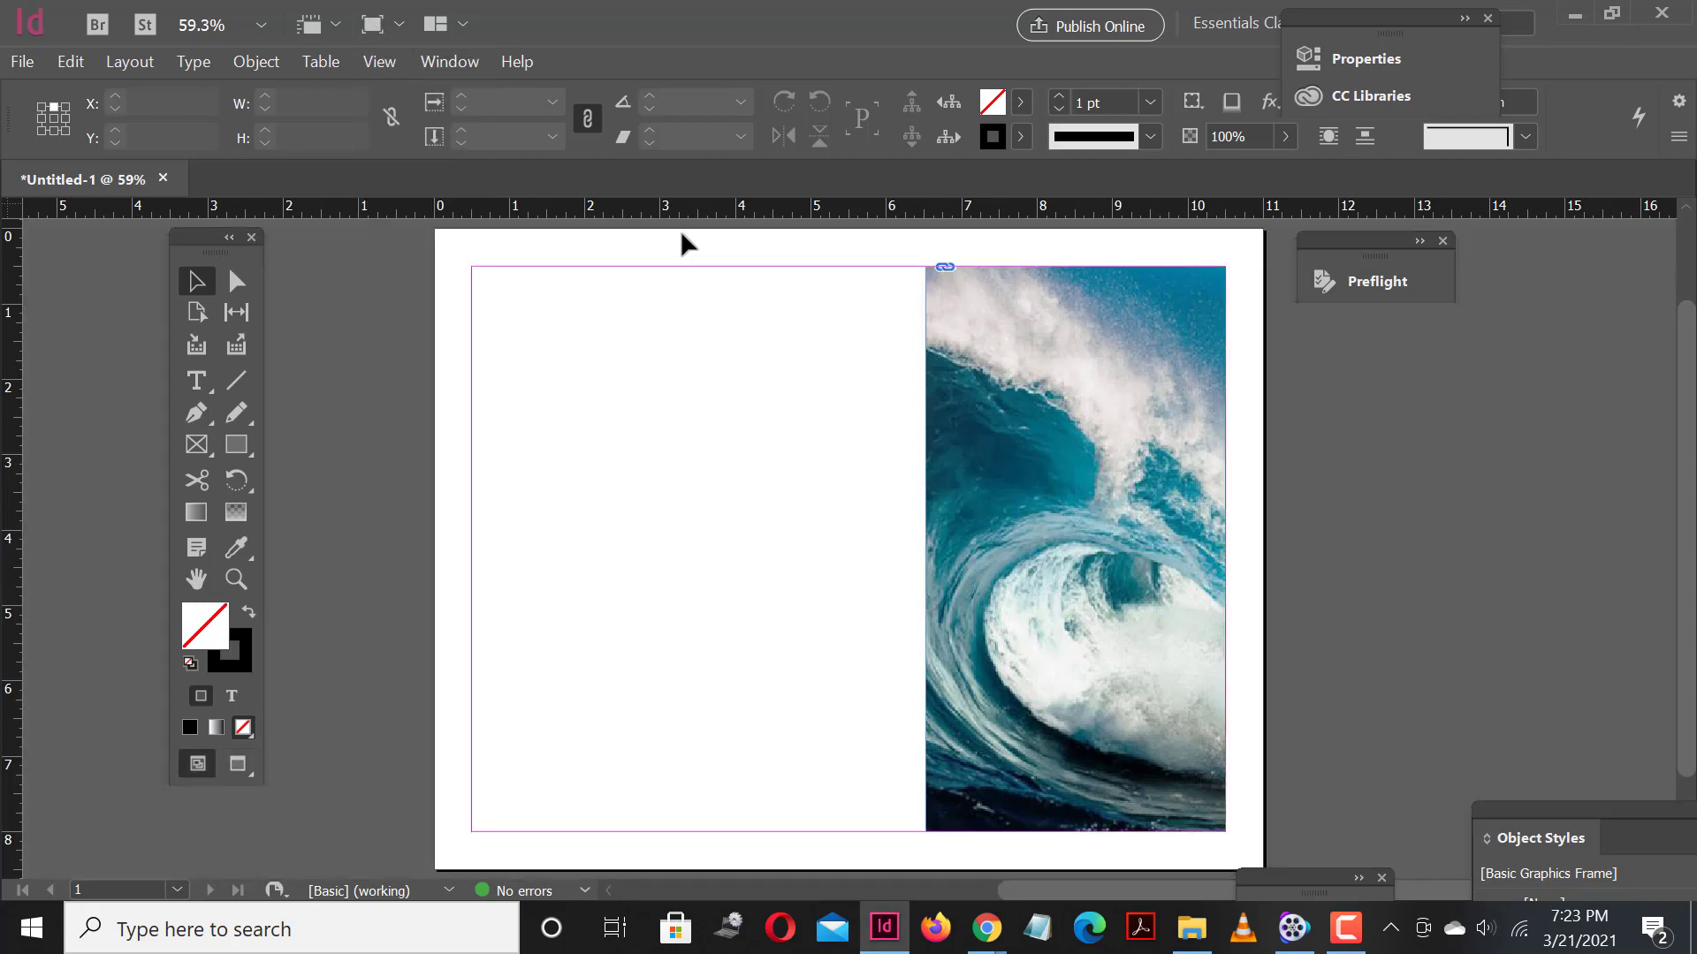
# Hide the Content Grabber for images on the page.
pyautogui.click(372, 68)
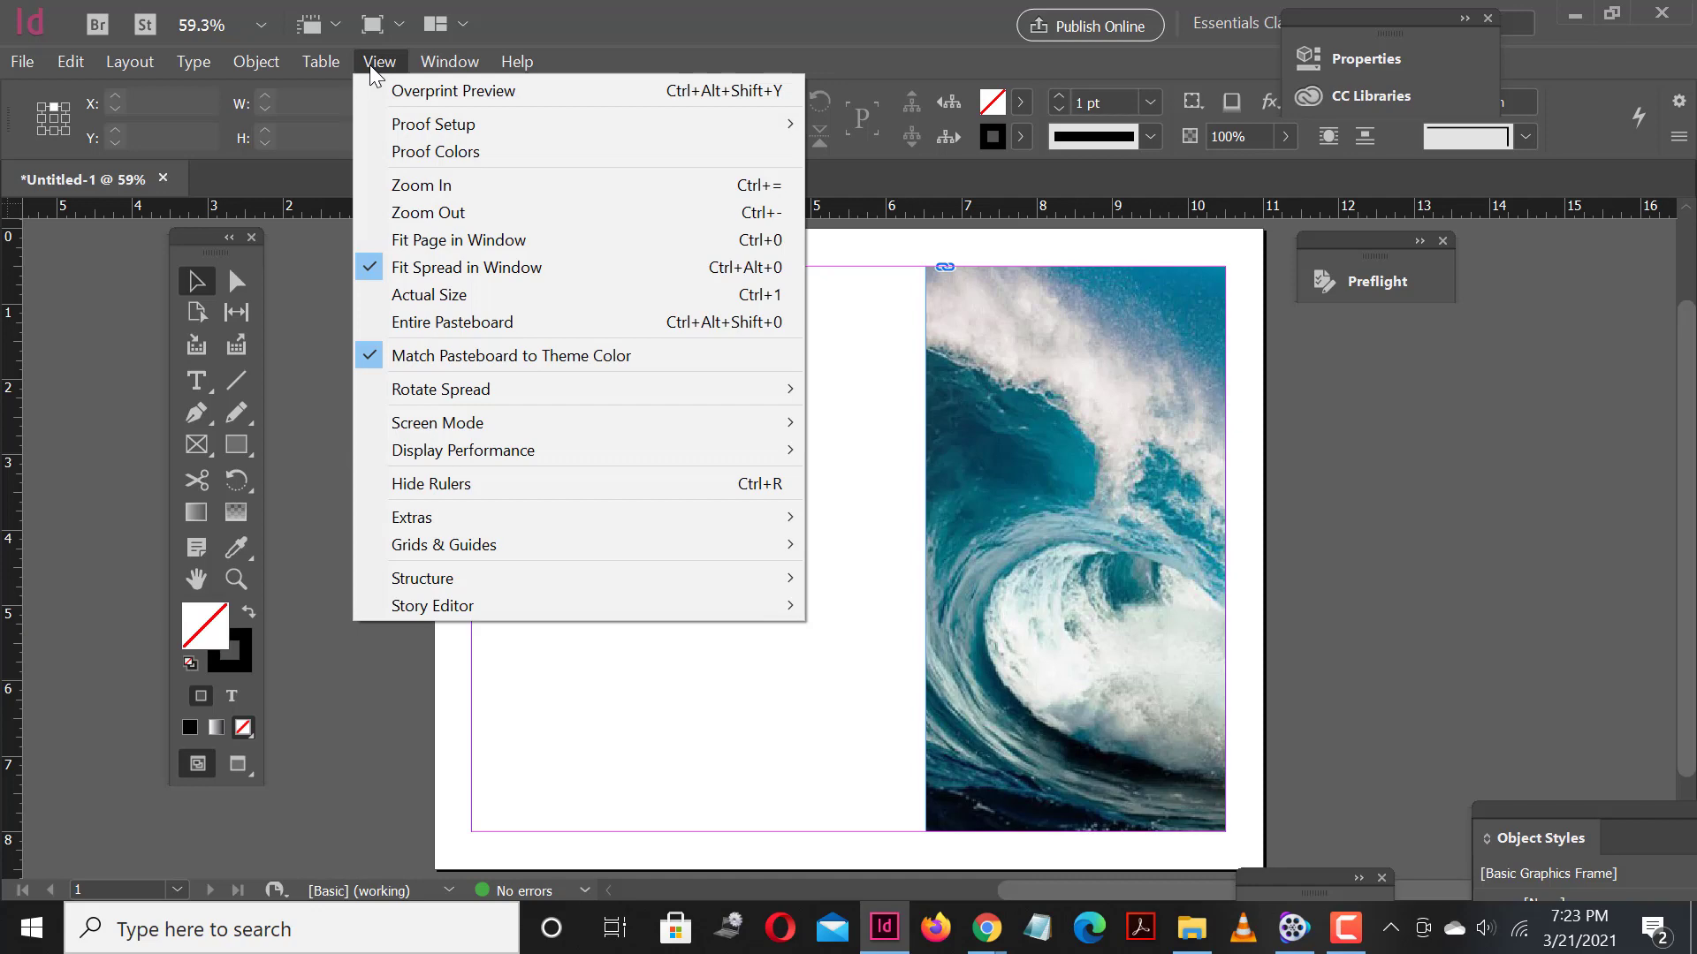
pyautogui.moveTo(519, 530)
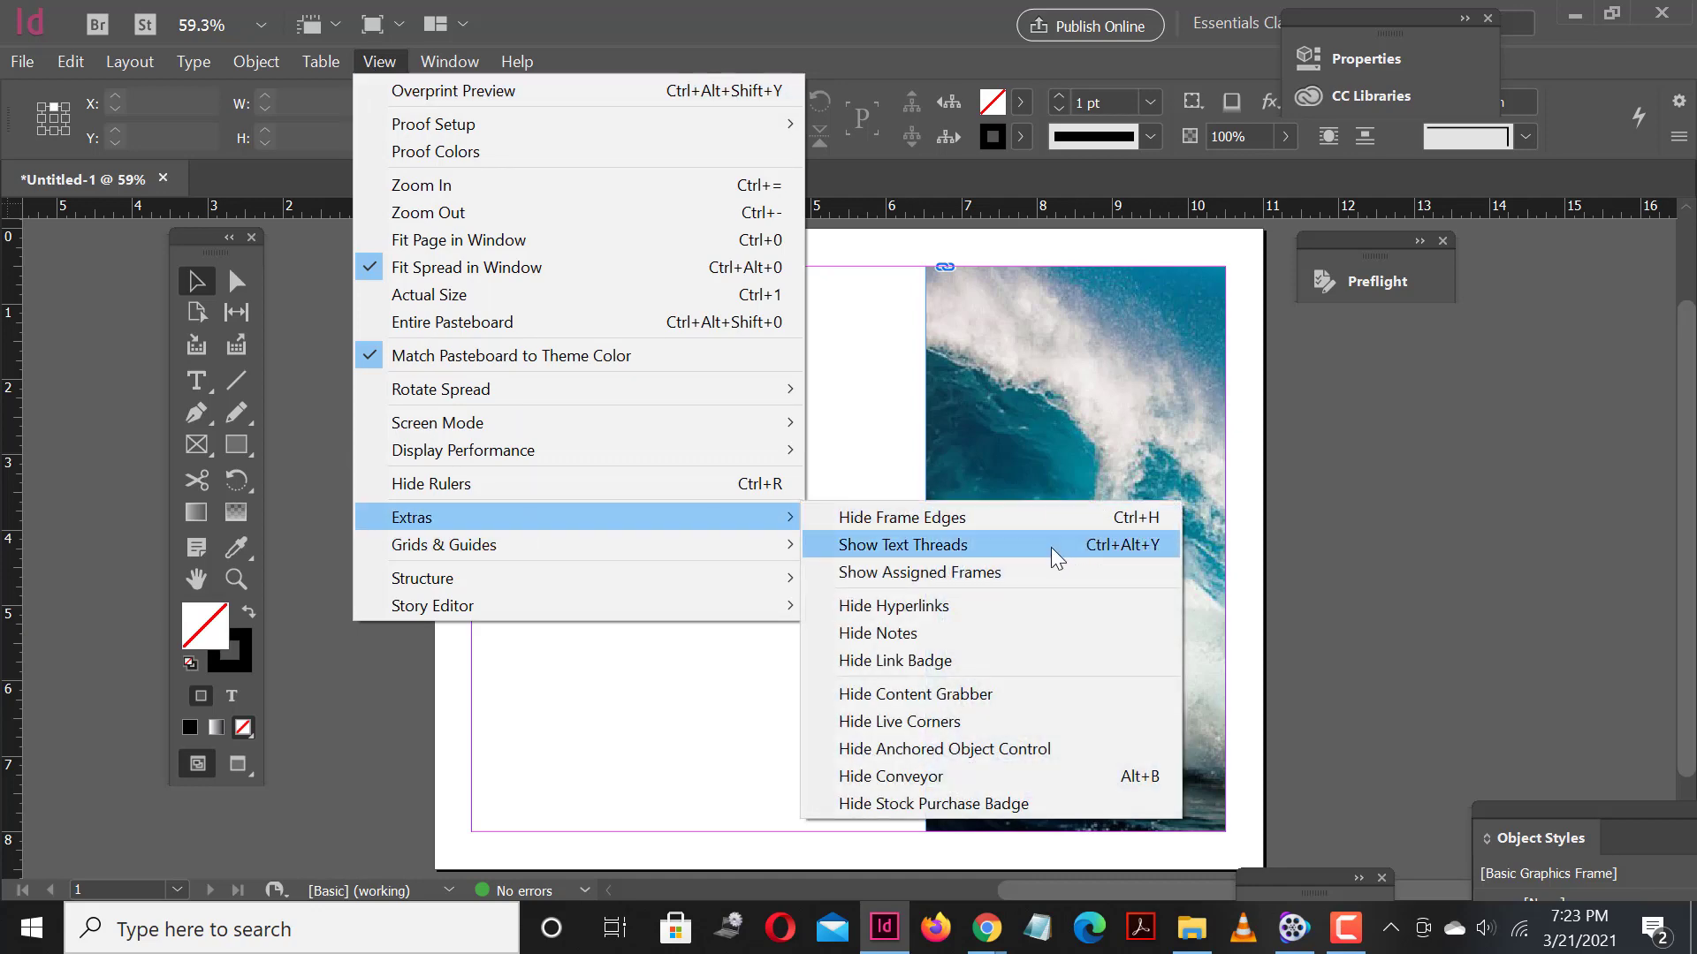
pyautogui.click(1015, 695)
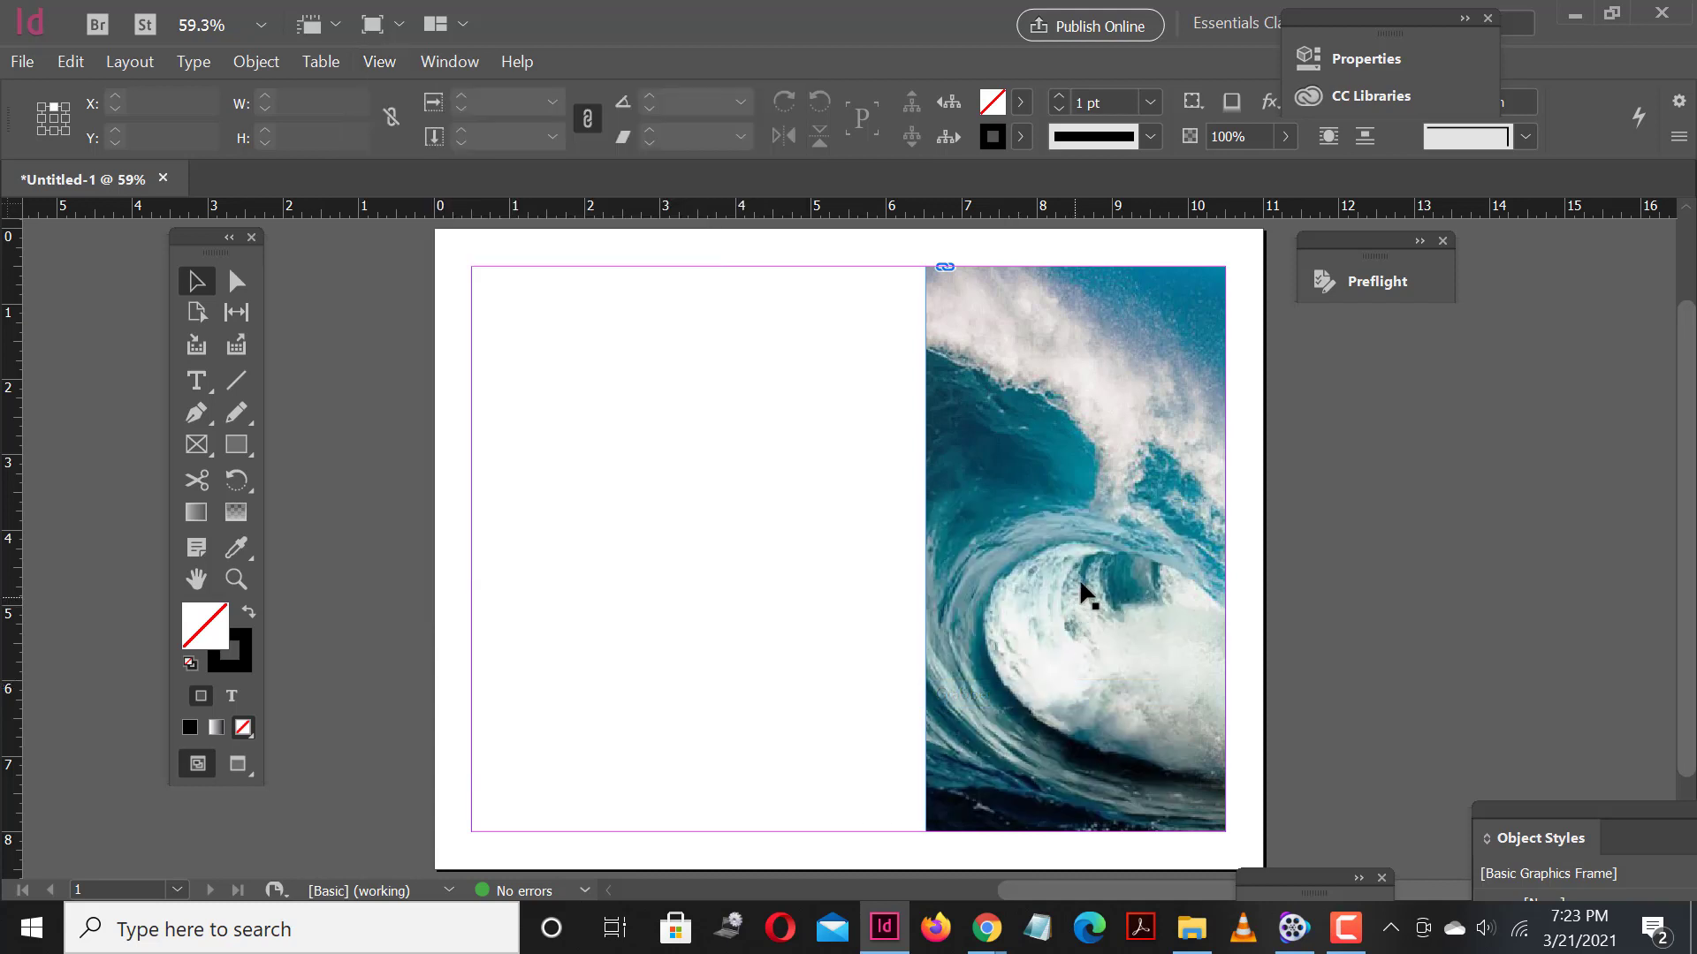
# Select the wave image on the page and switch the screen mode to Preview.
pyautogui.click(1099, 535)
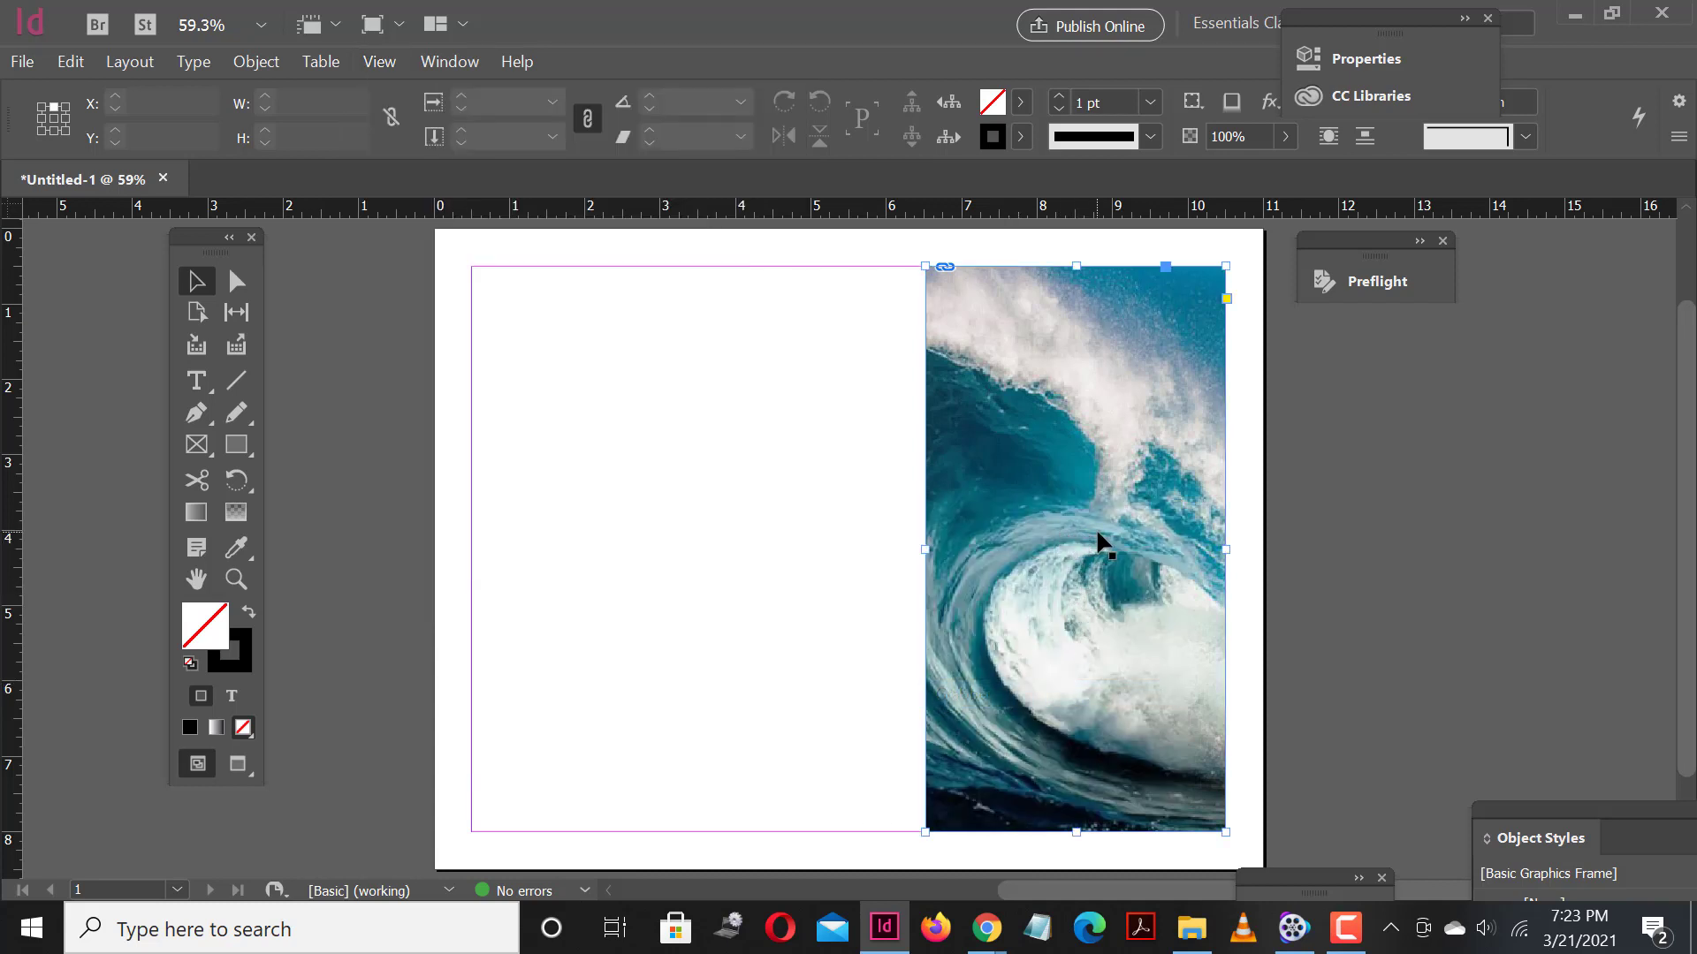
pyautogui.click(372, 35)
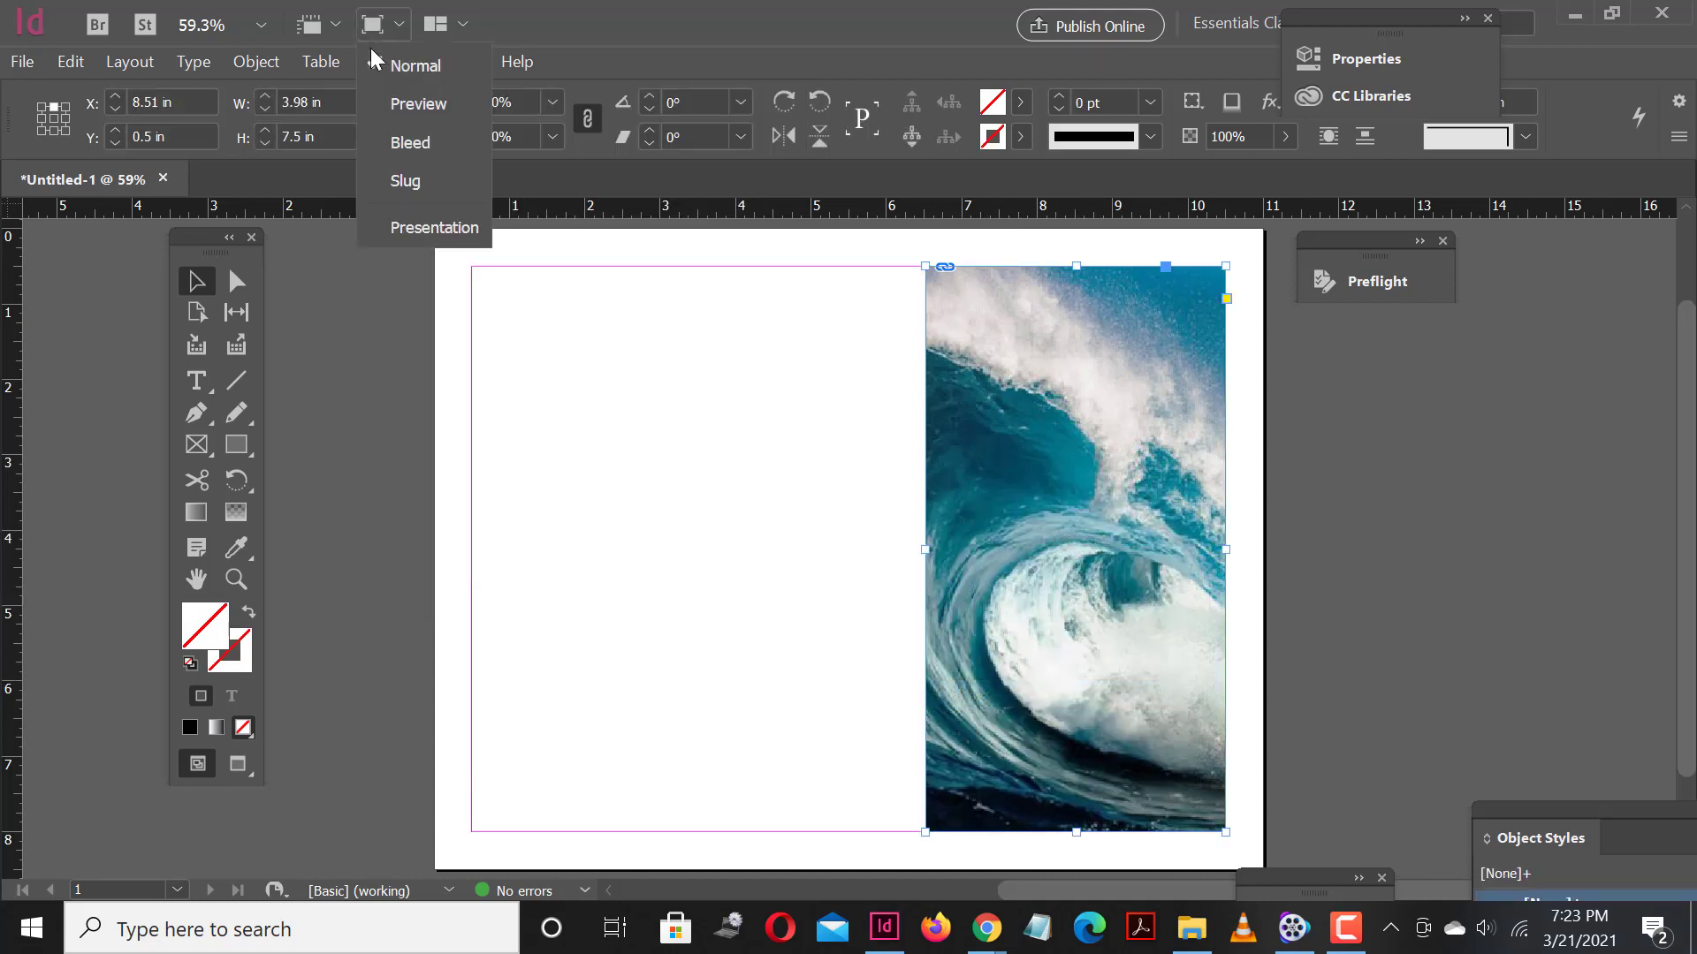
pyautogui.click(395, 106)
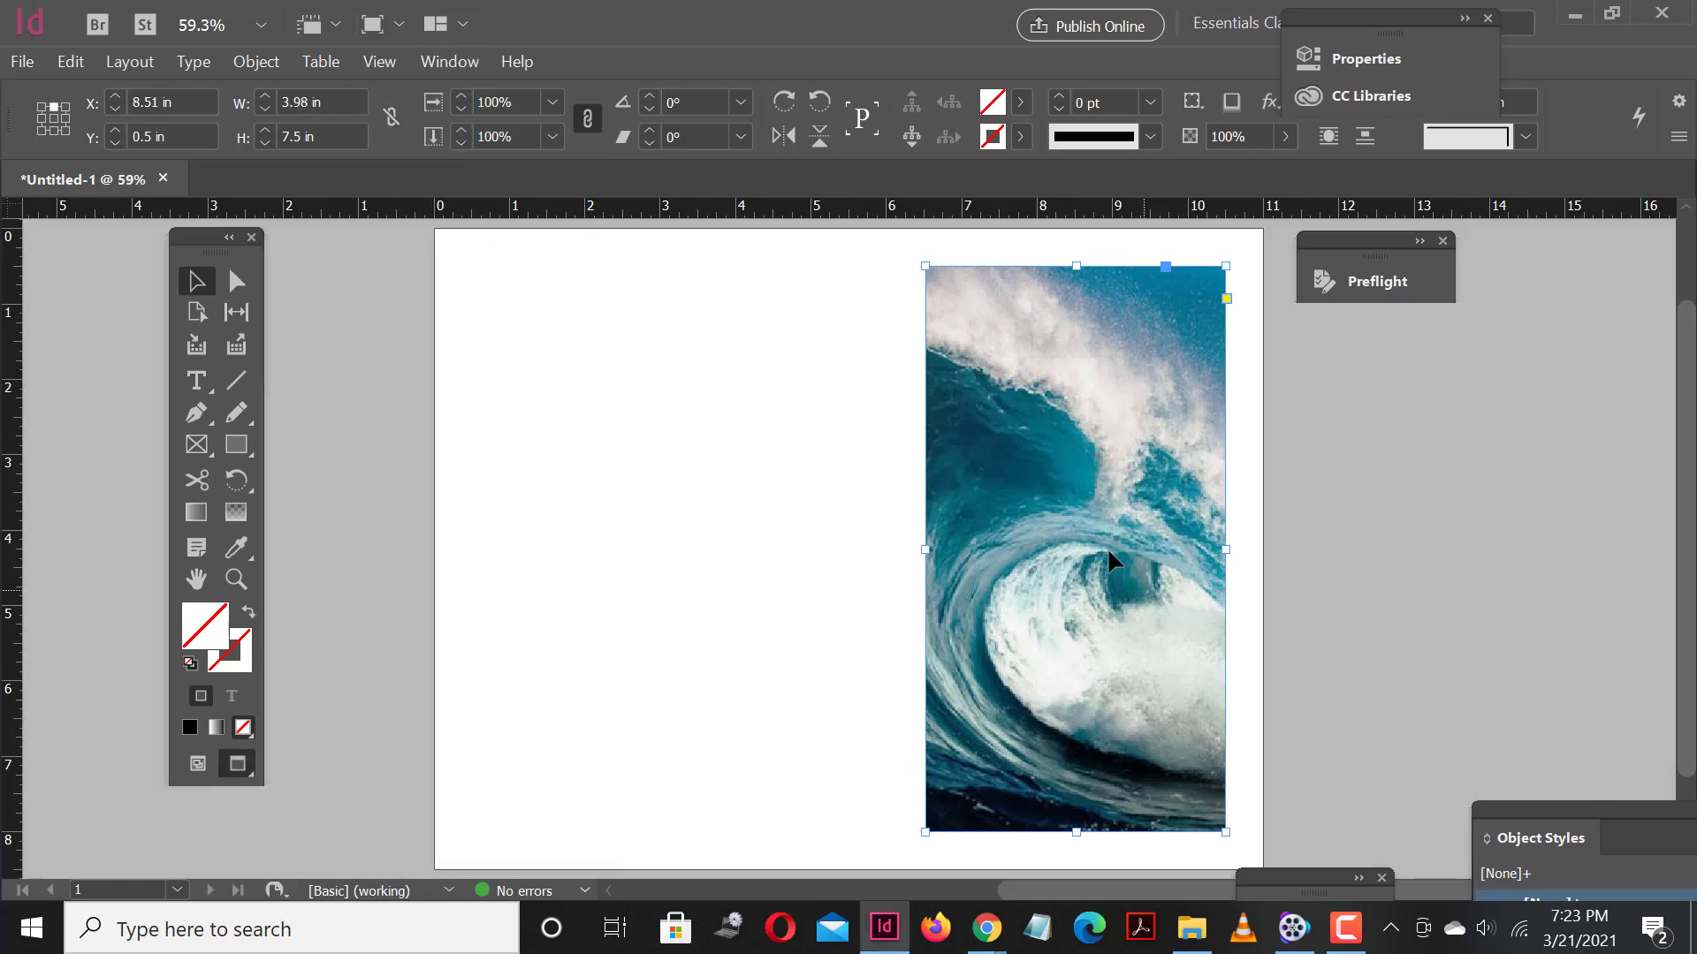
# Reselect the wave image on the page and show the Content Grabber again.
pyautogui.click(888, 532)
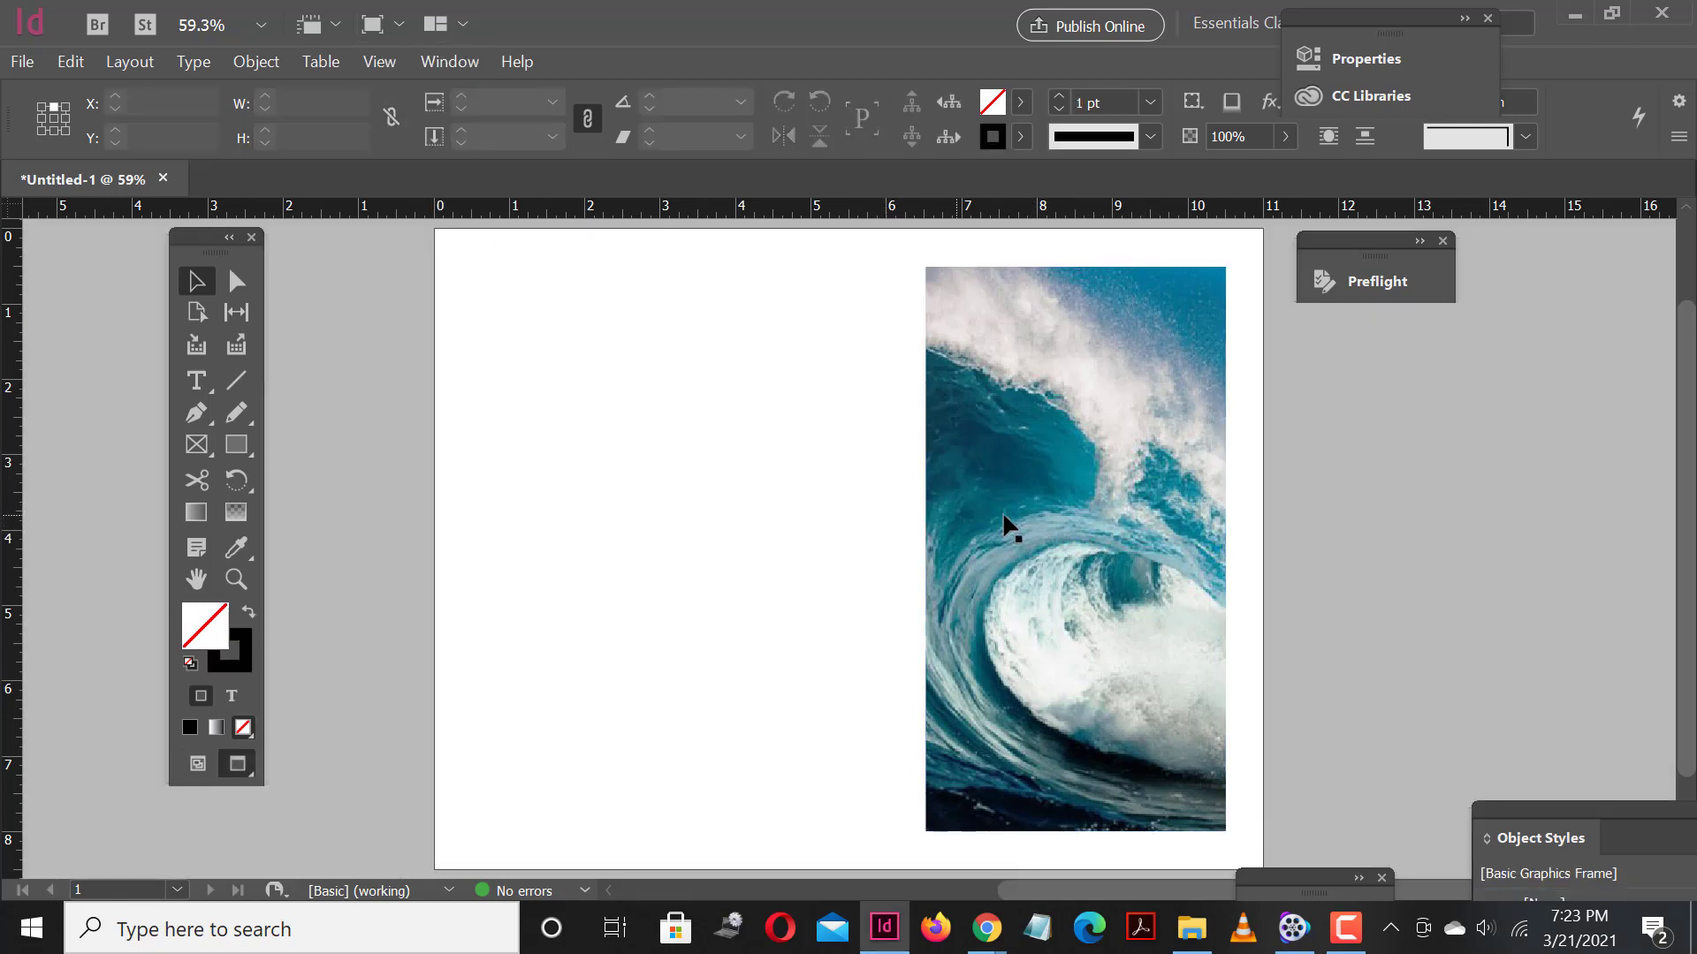
pyautogui.click(1073, 557)
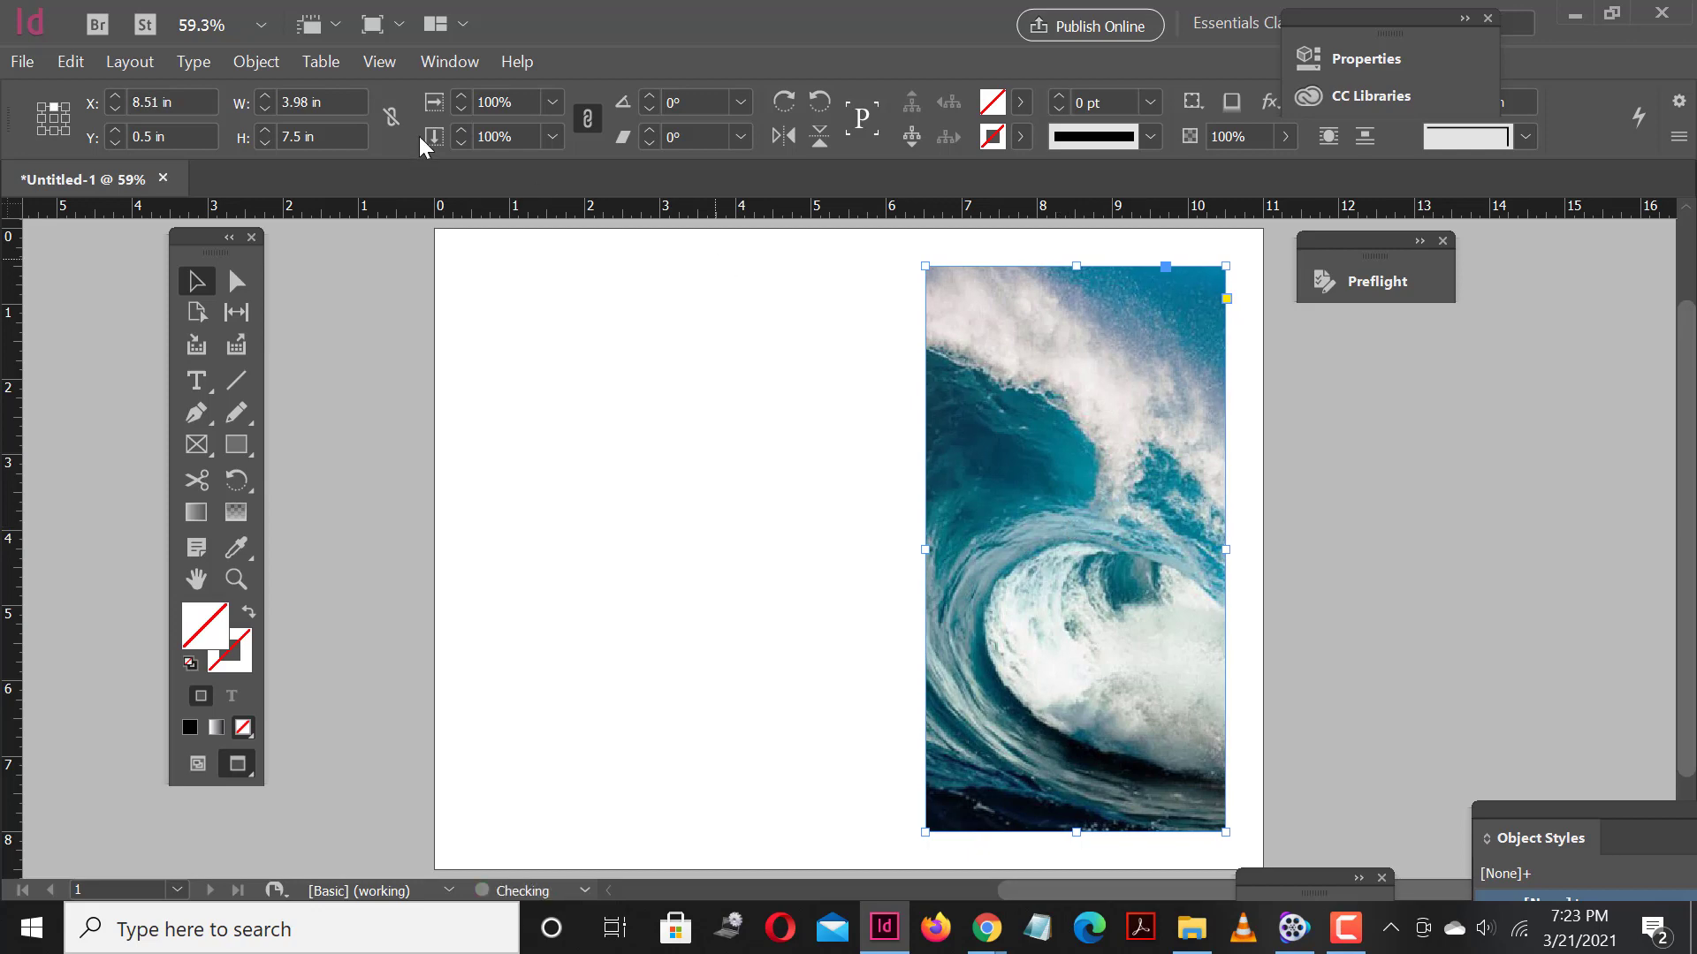
pyautogui.click(382, 64)
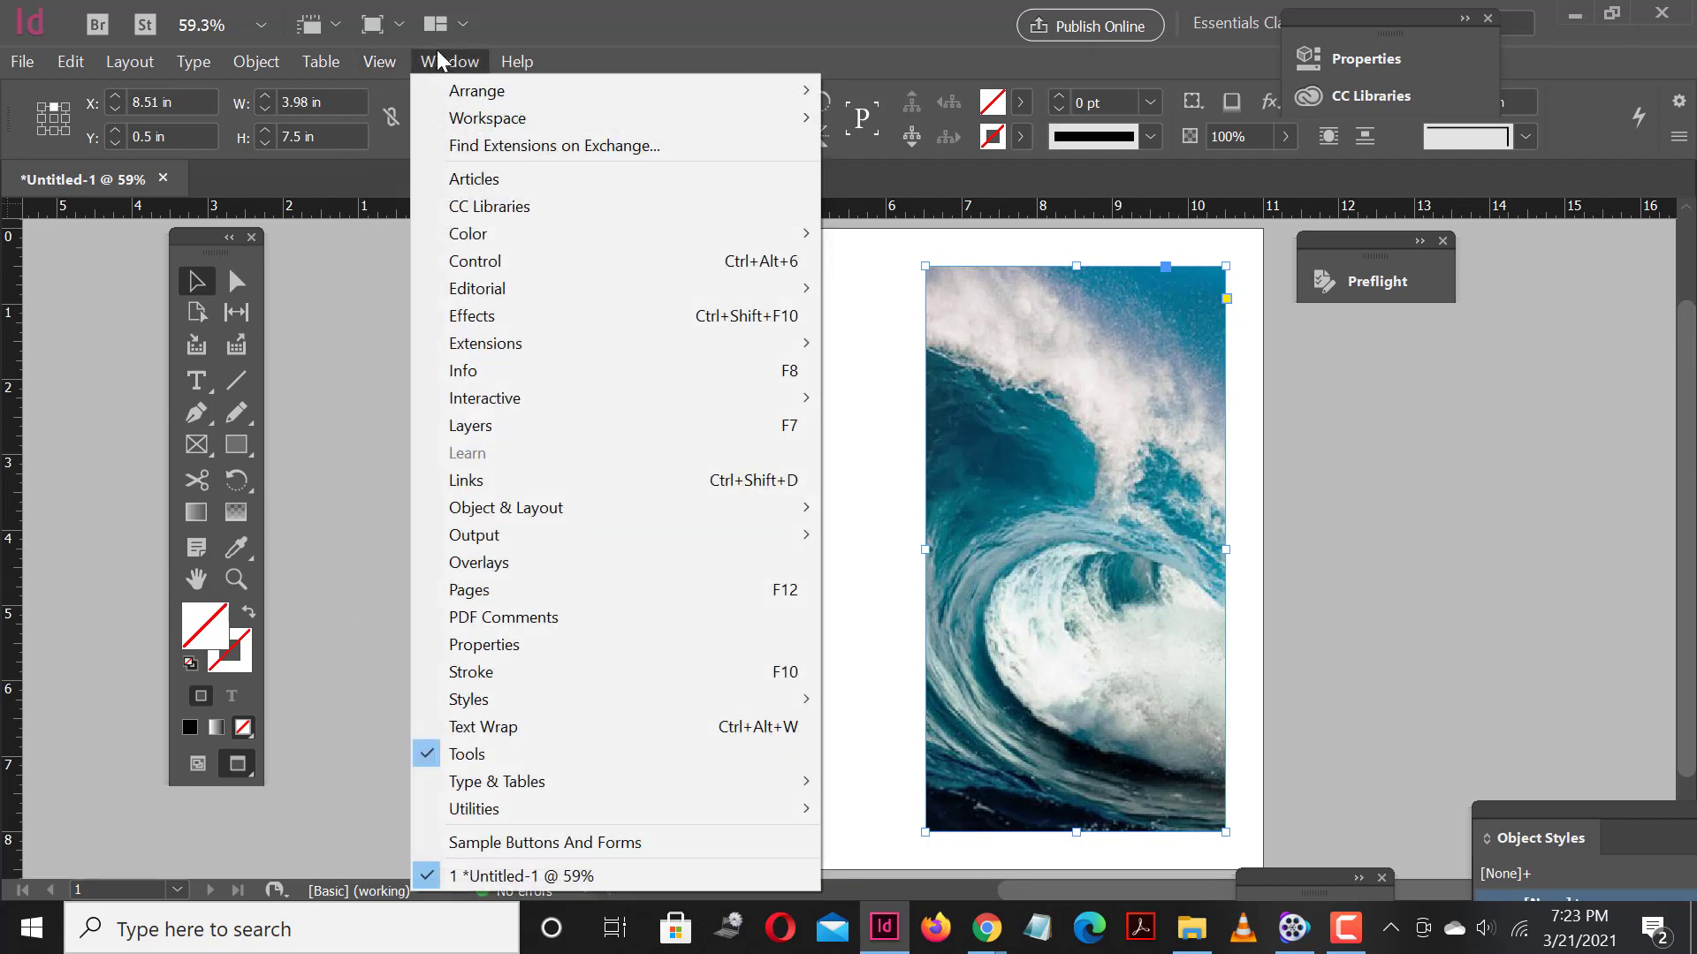
pyautogui.moveTo(475, 519)
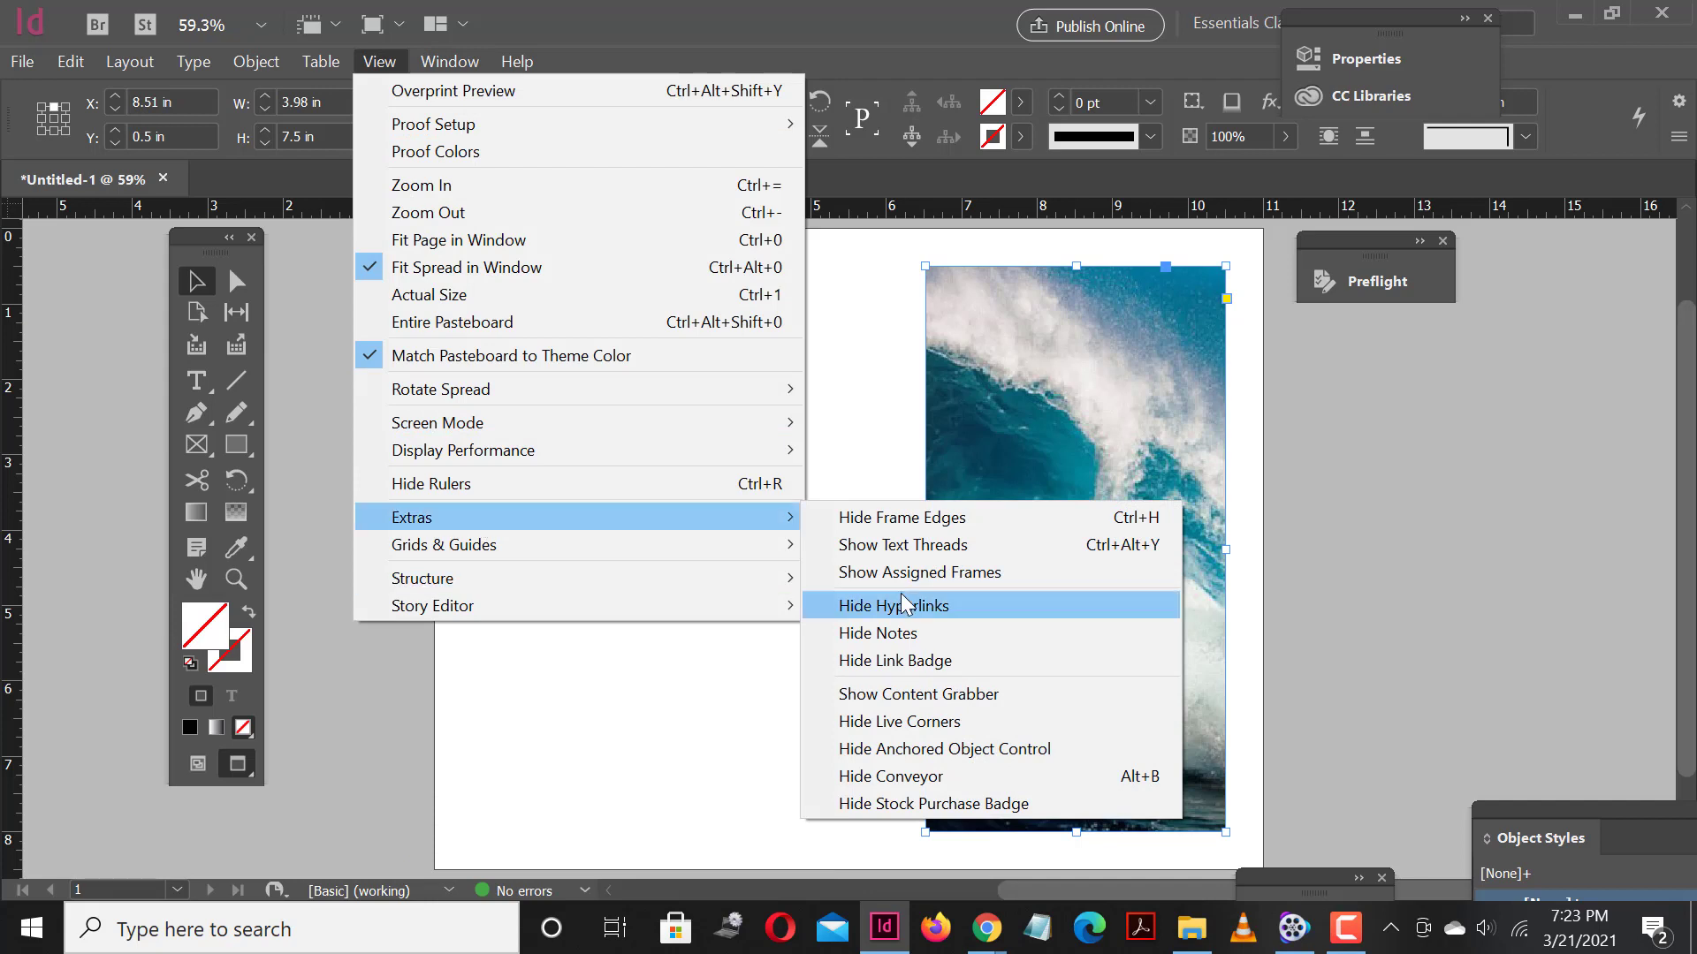
pyautogui.click(931, 697)
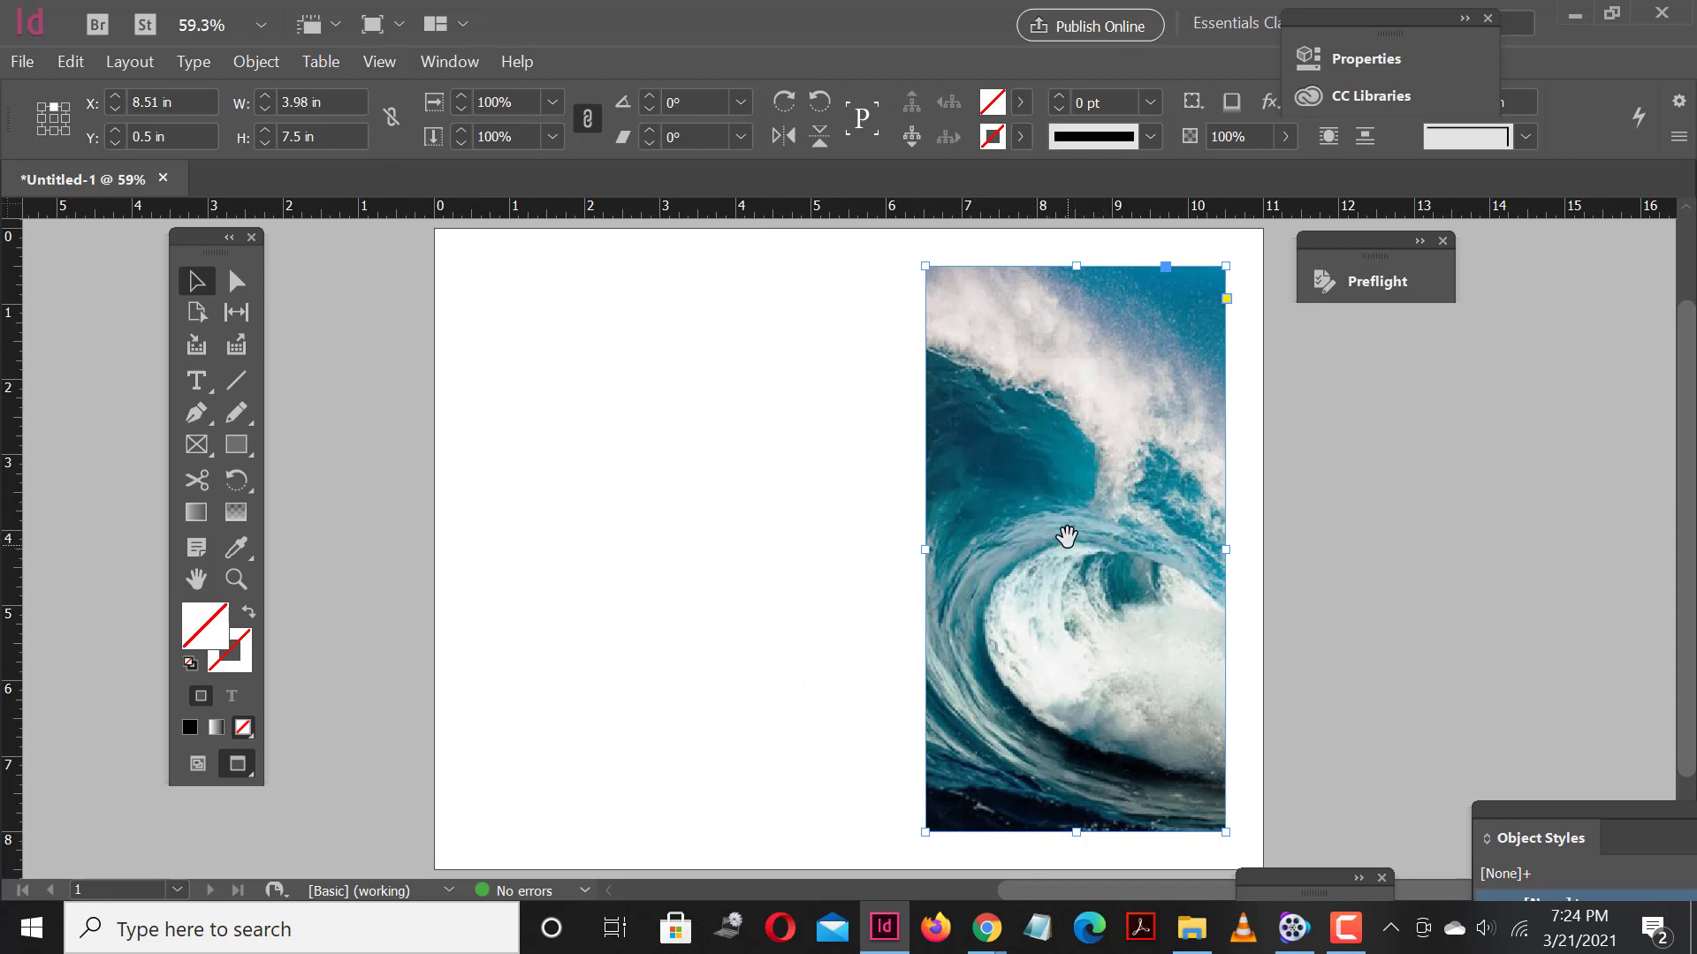
# Return the screen mode to Normal and select the wave image's content with the Content Grabber.
pyautogui.click(370, 25)
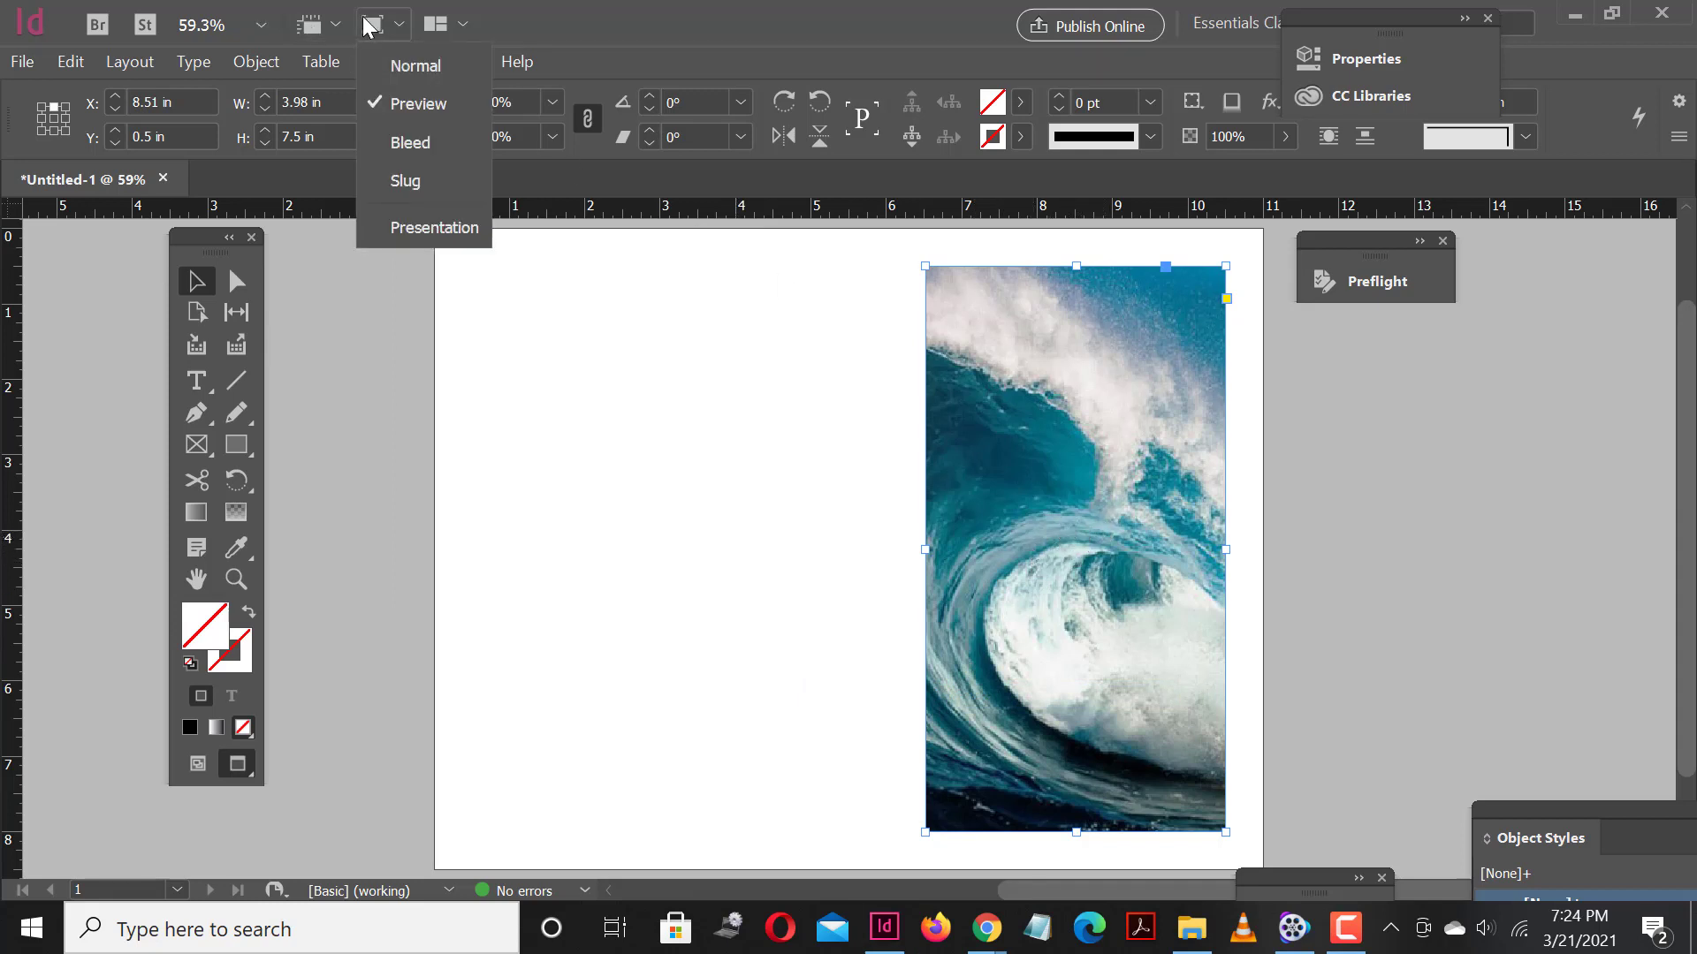
pyautogui.click(389, 65)
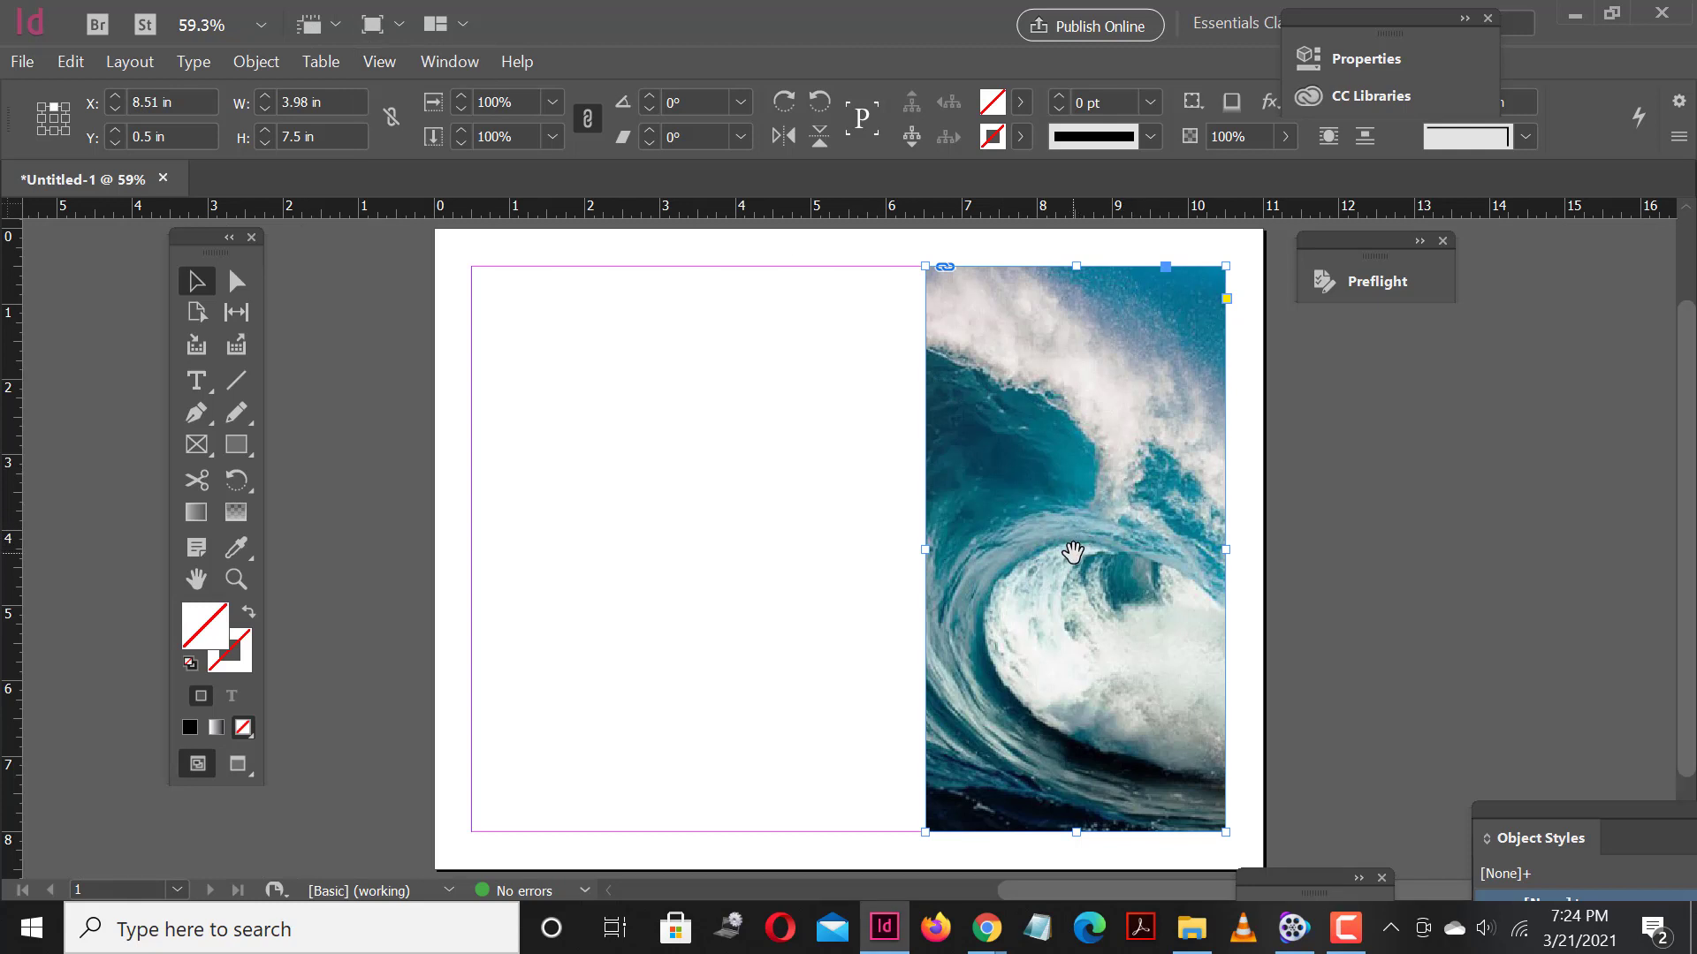
pyautogui.moveTo(1073, 552)
pyautogui.mouseDown()
pyautogui.moveTo(1106, 550)
pyautogui.moveTo(1085, 567)
pyautogui.moveTo(1084, 549)
pyautogui.mouseUp()
# Check the Content Grabber option among the view extras, and deselect the image content.
pyautogui.click(395, 58)
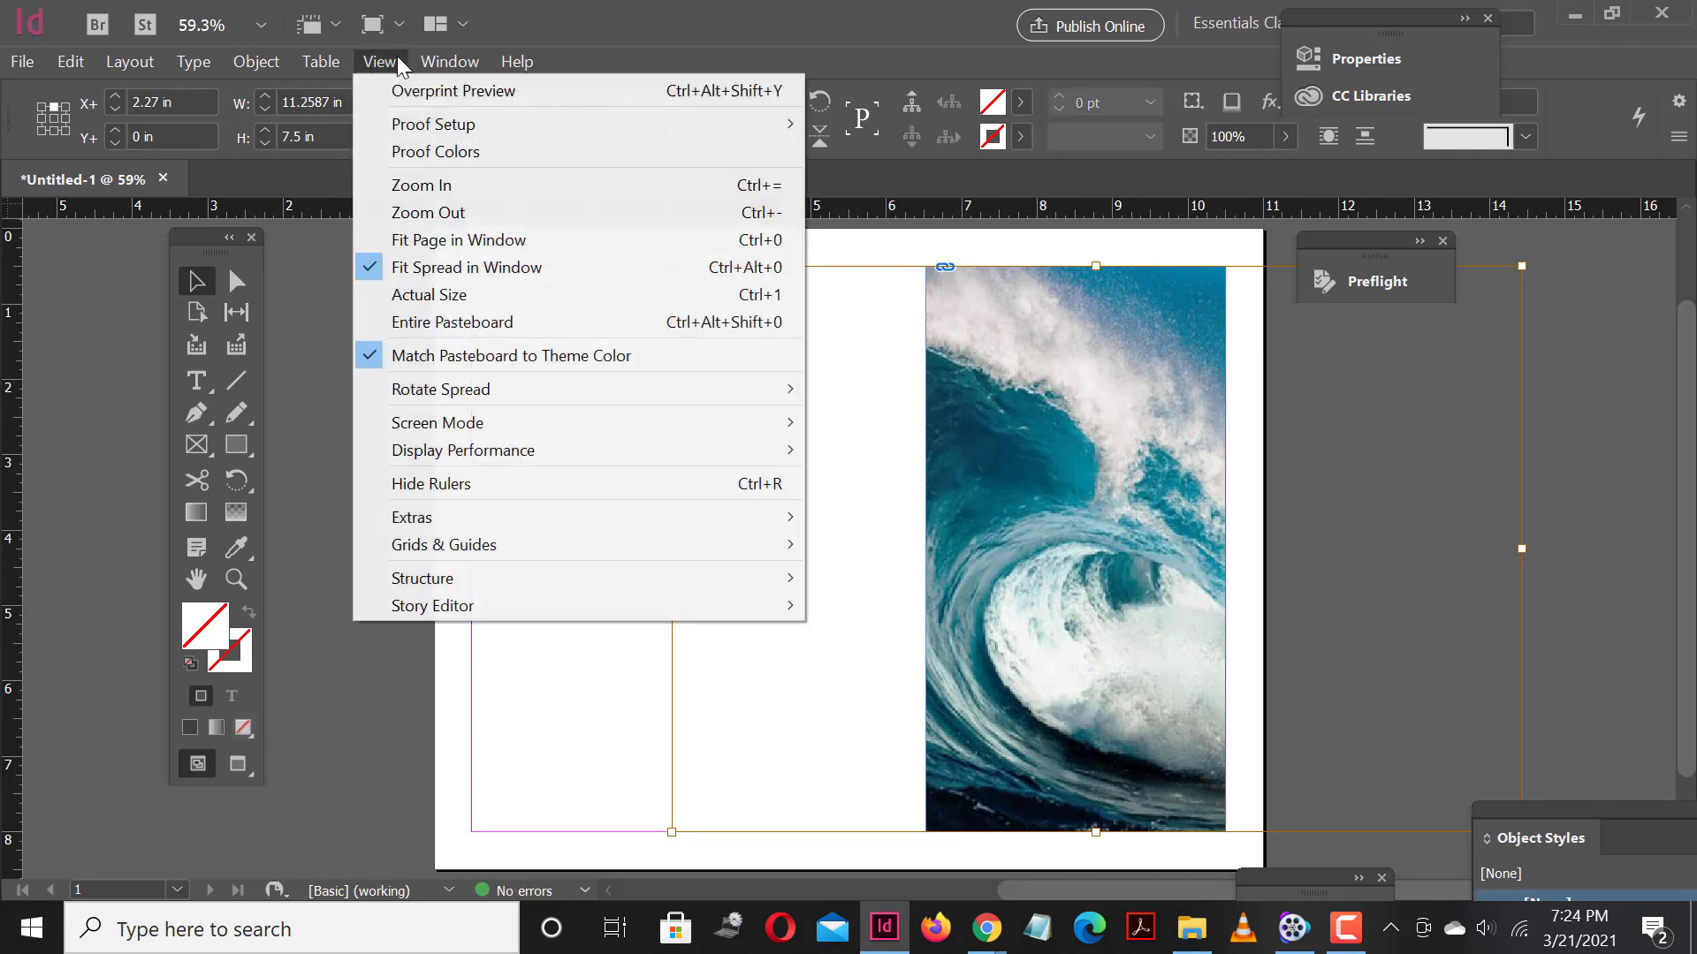
pyautogui.moveTo(515, 516)
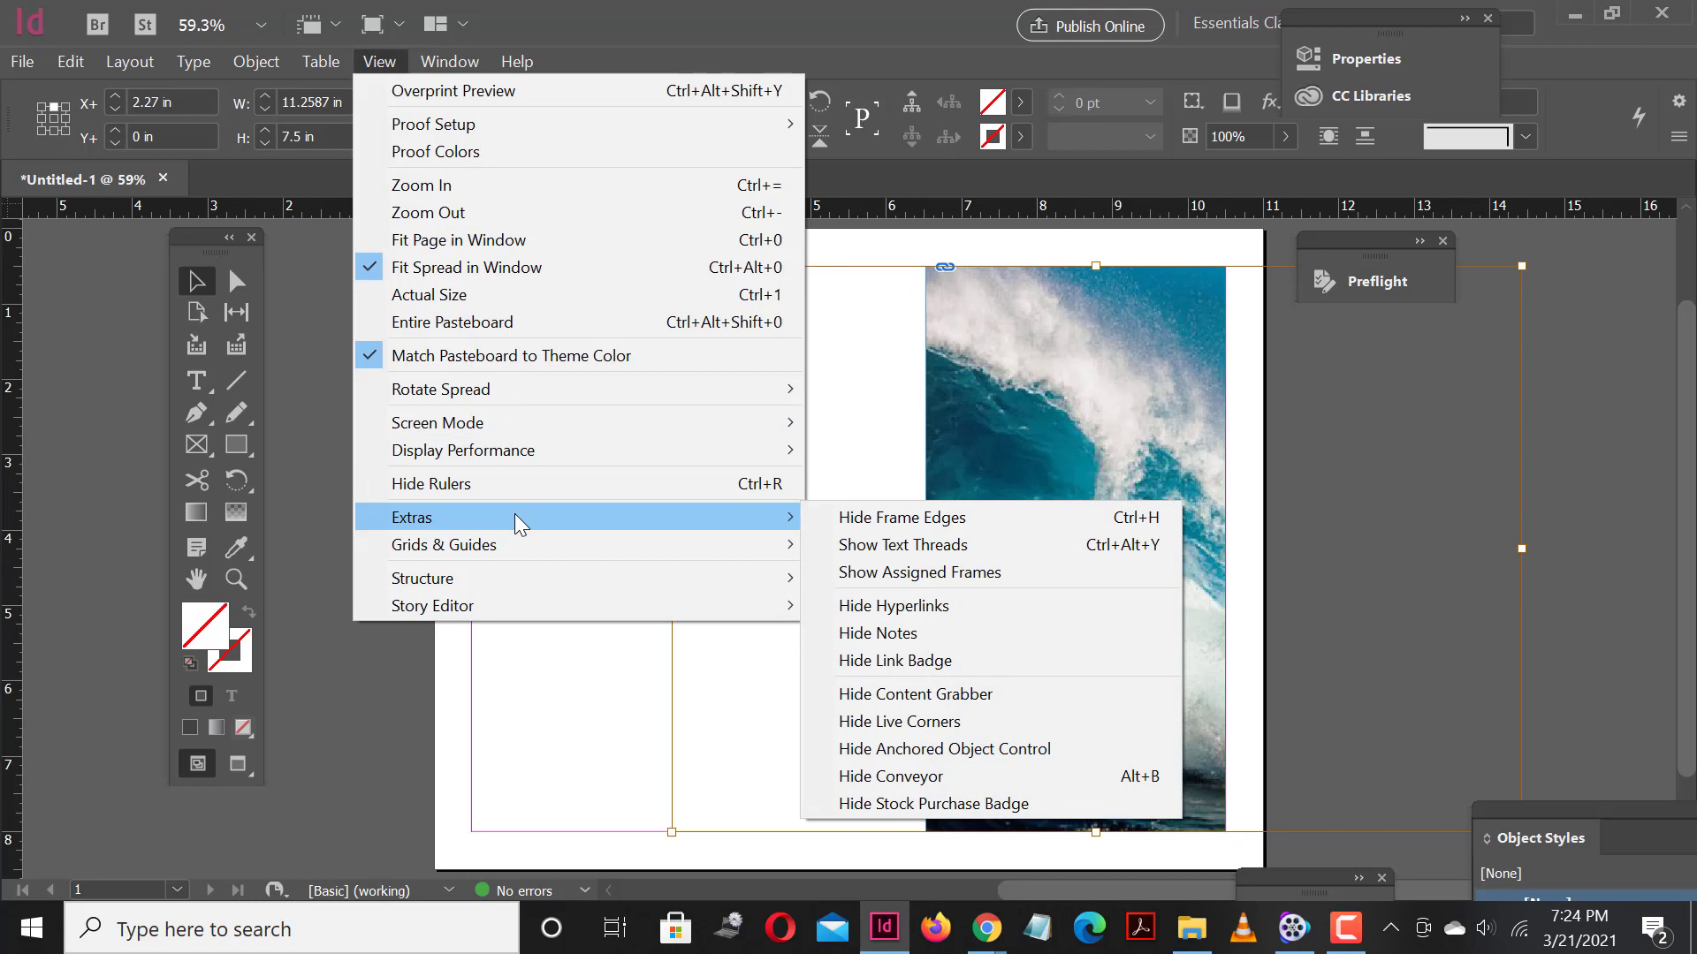
pyautogui.moveTo(692, 603)
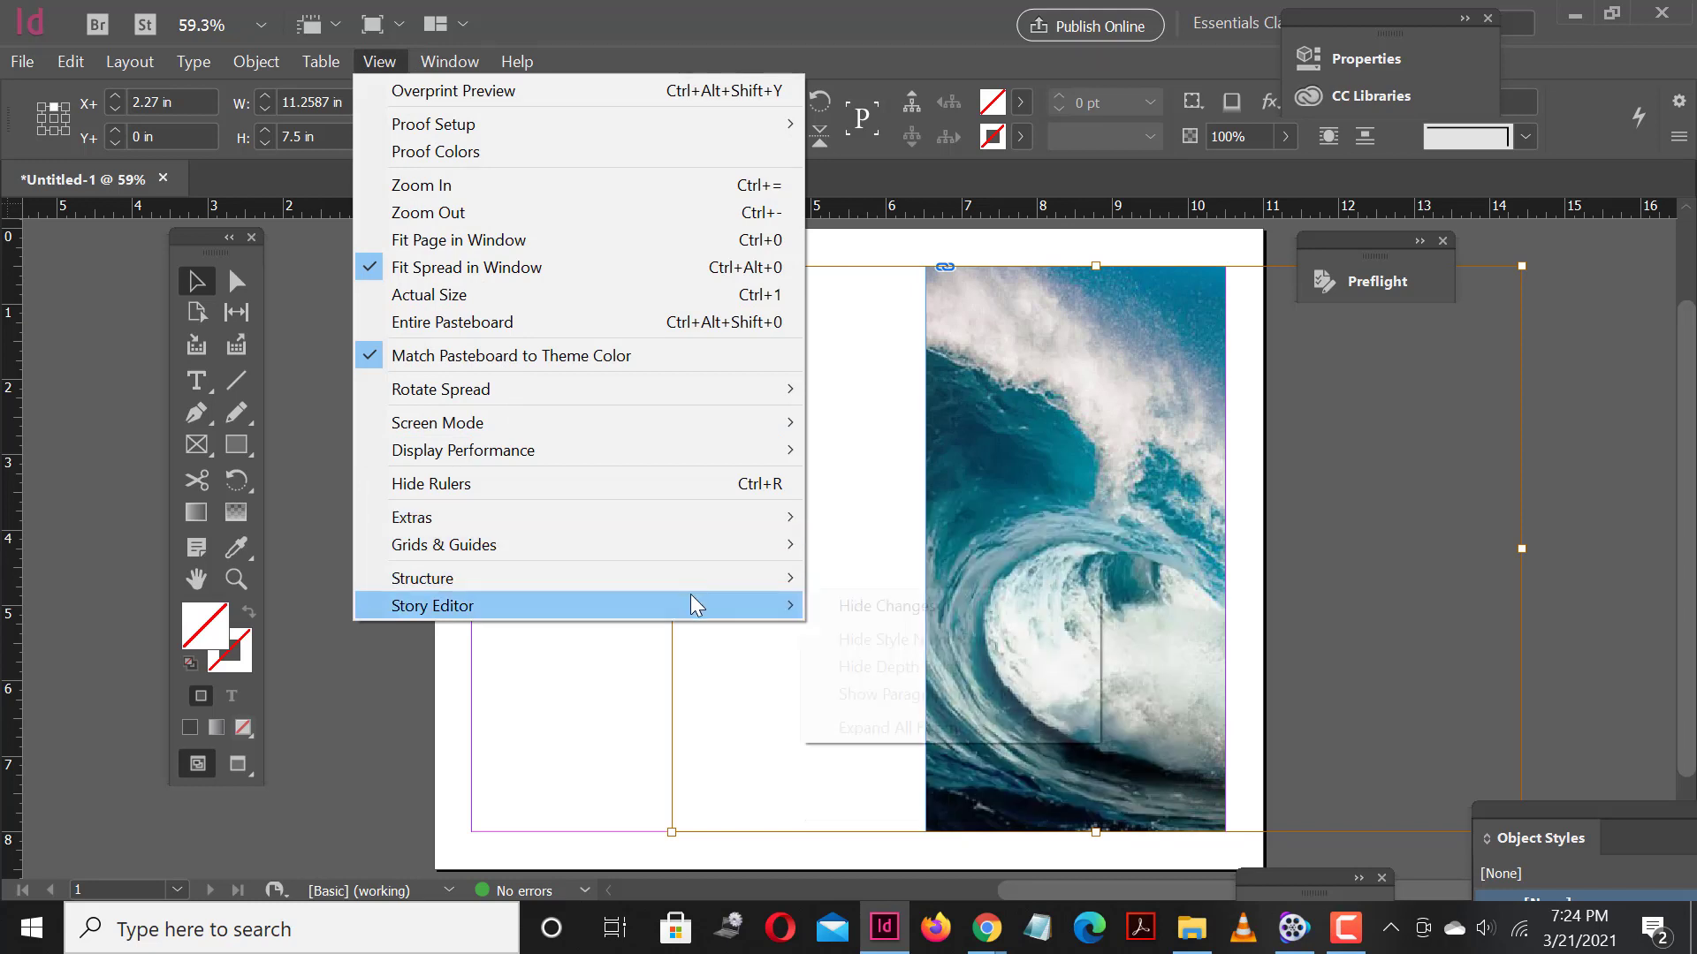
pyautogui.click(1403, 560)
# Shift the wave picture rightward inside its frame to a horizontal offset of about 2.99 in, and deselect it.
pyautogui.click(1042, 568)
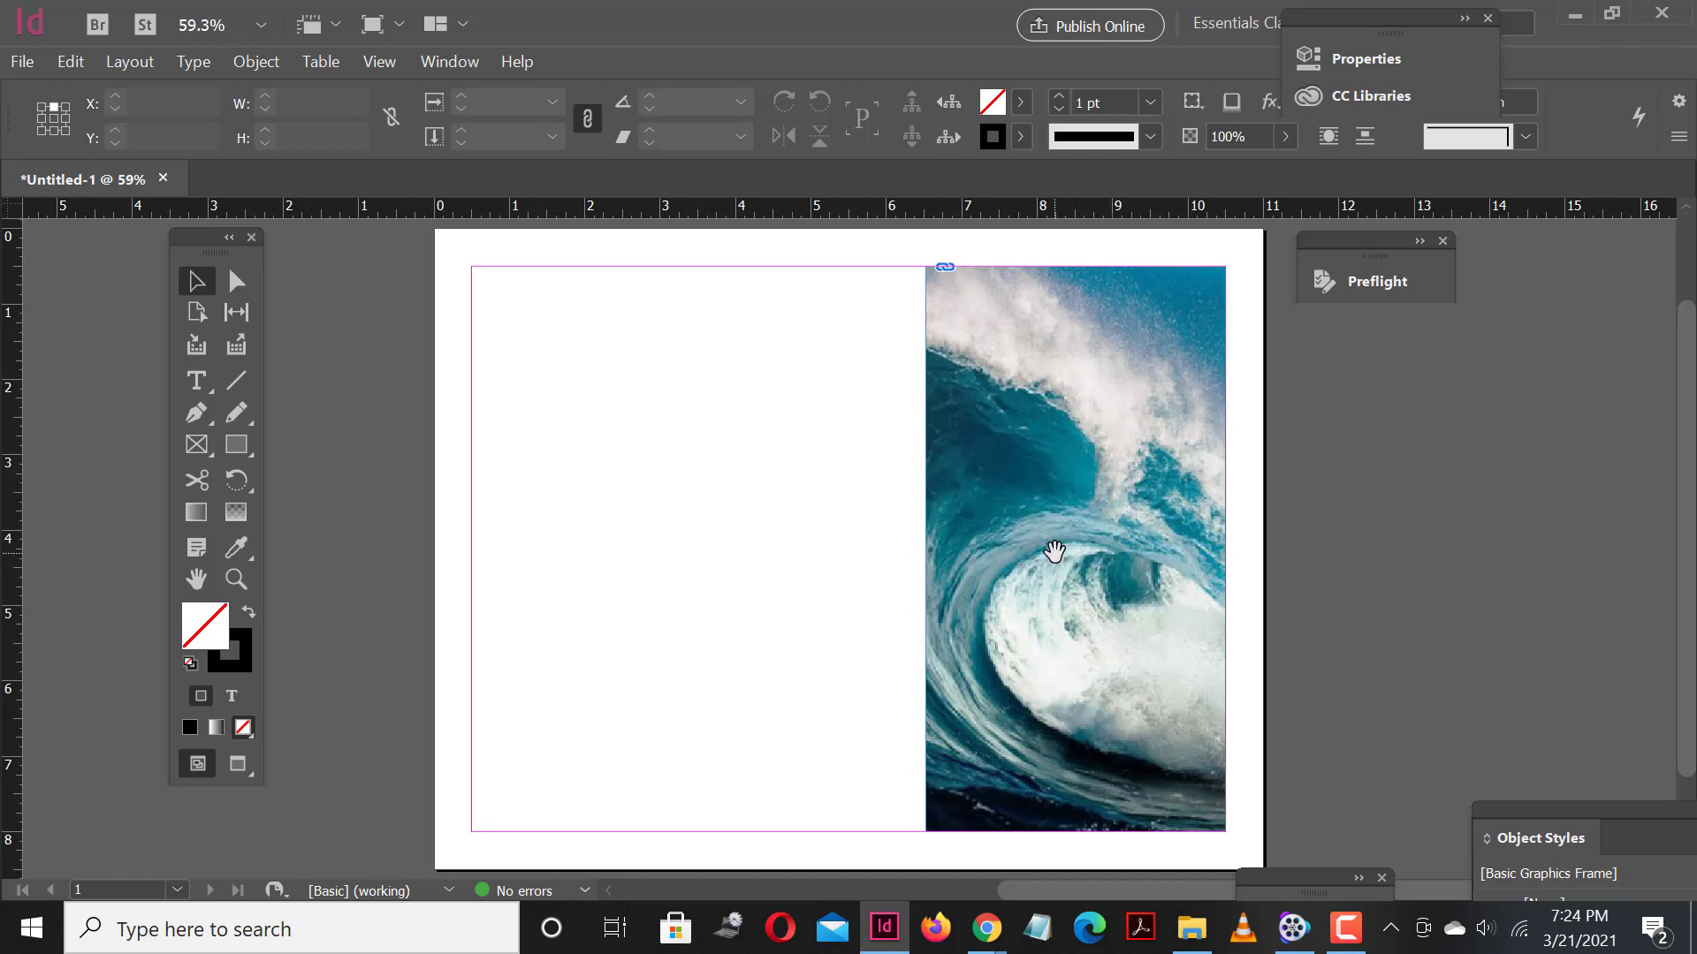
pyautogui.moveTo(1055, 551); pyautogui.dragTo(1071, 552)
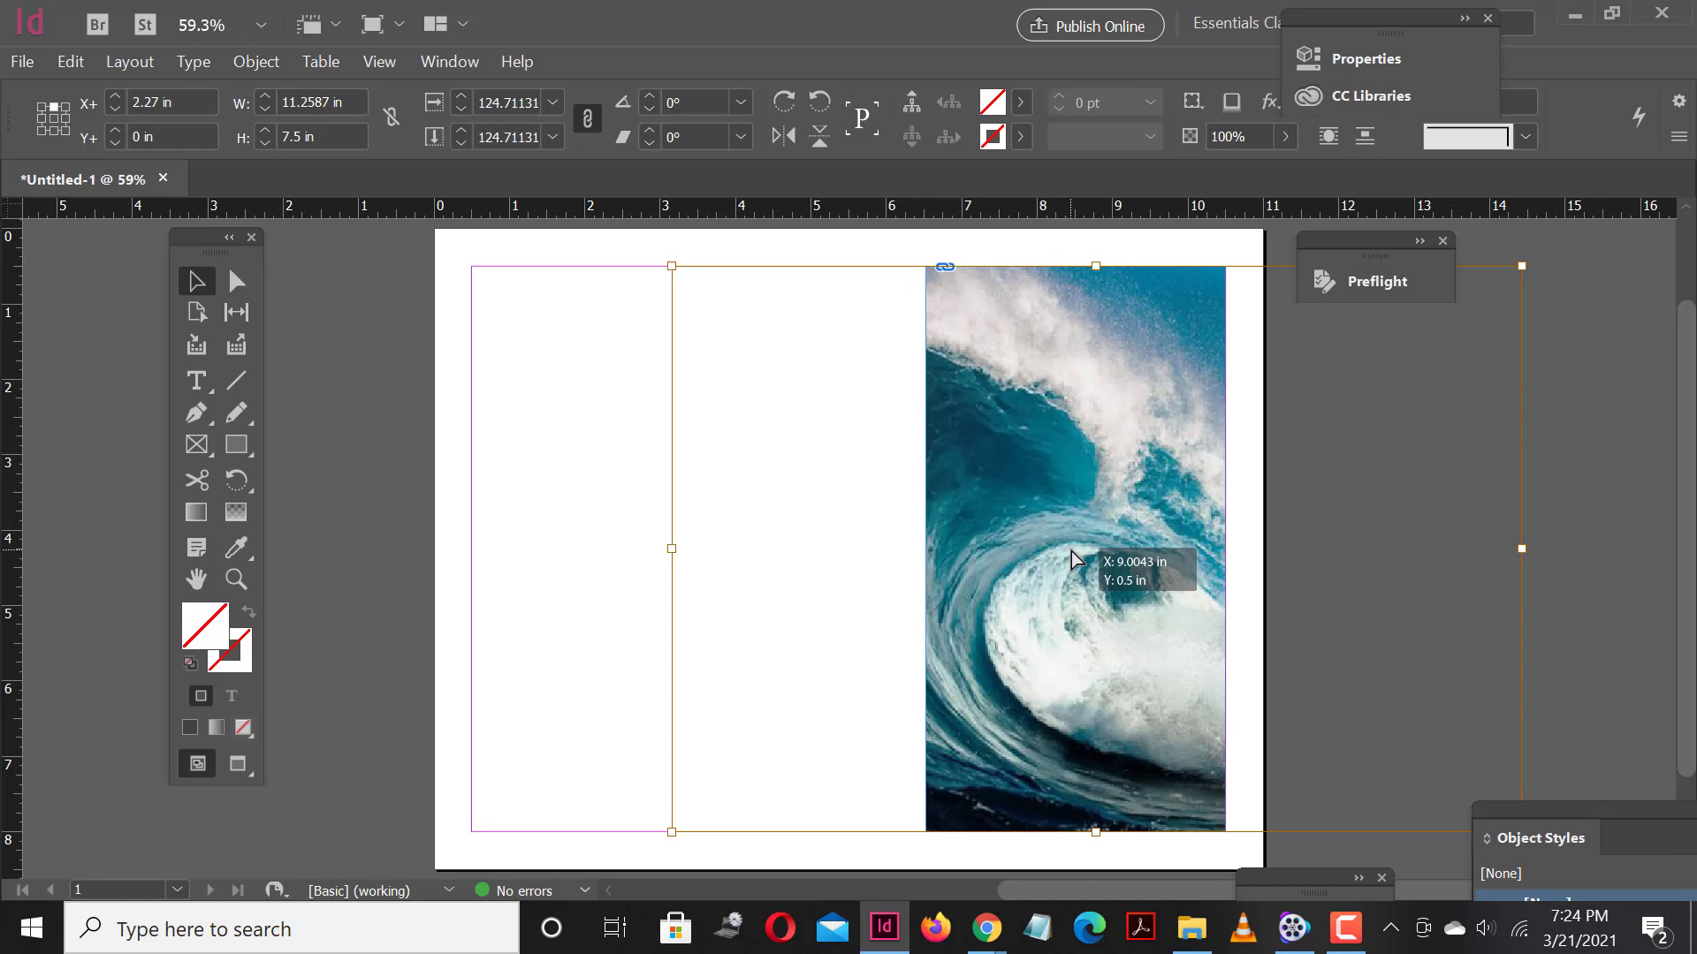
pyautogui.moveTo(1071, 552); pyautogui.dragTo(1148, 549)
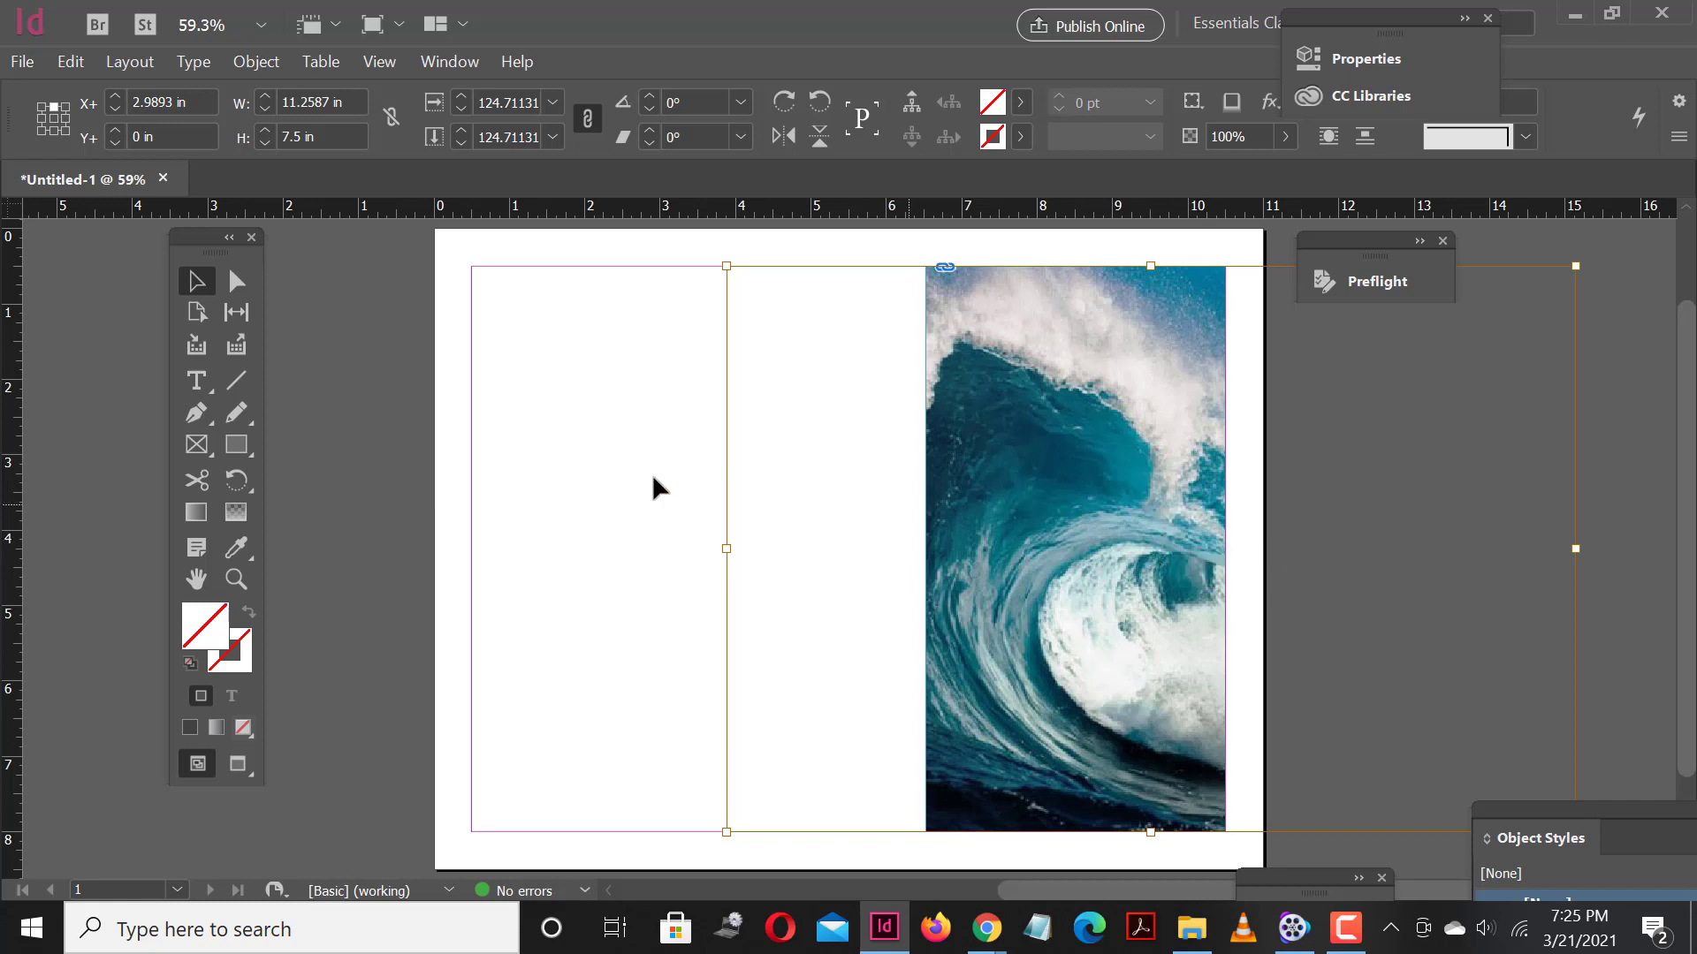
pyautogui.click(547, 481)
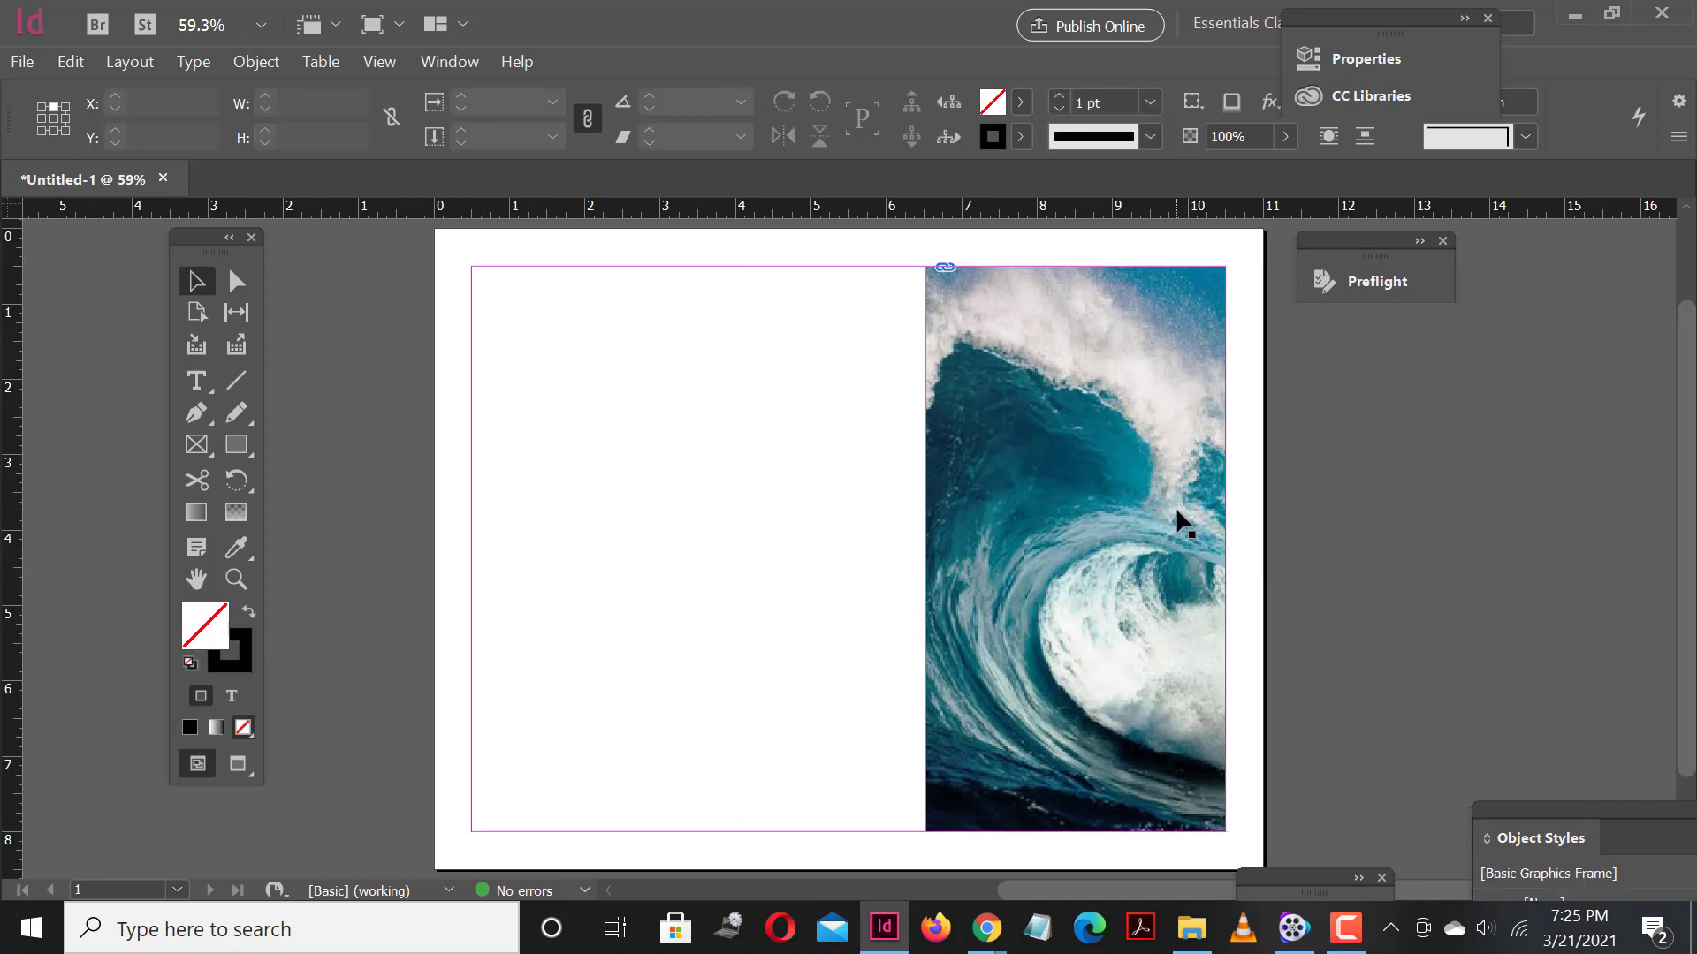
# Move the image with its frame left to X about 3.43 in, and undo a trial crop to about 2.435 by 5.43 in.
pyautogui.moveTo(1148, 541); pyautogui.dragTo(769, 541)
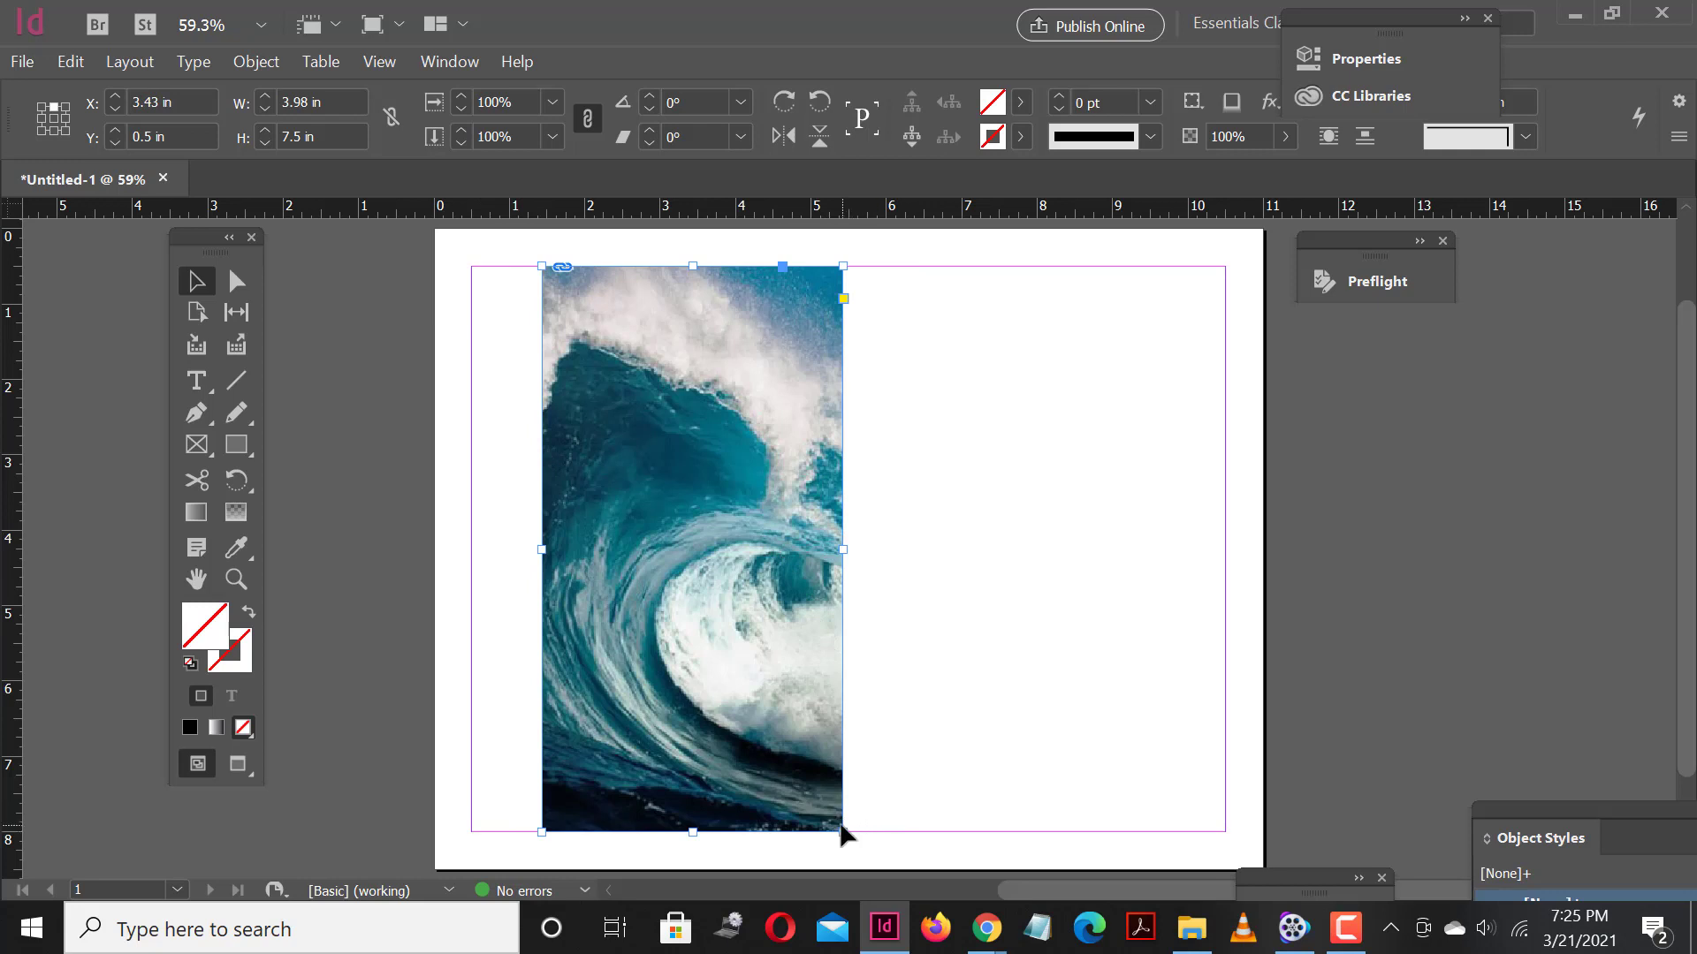
pyautogui.moveTo(842, 831); pyautogui.dragTo(726, 677)
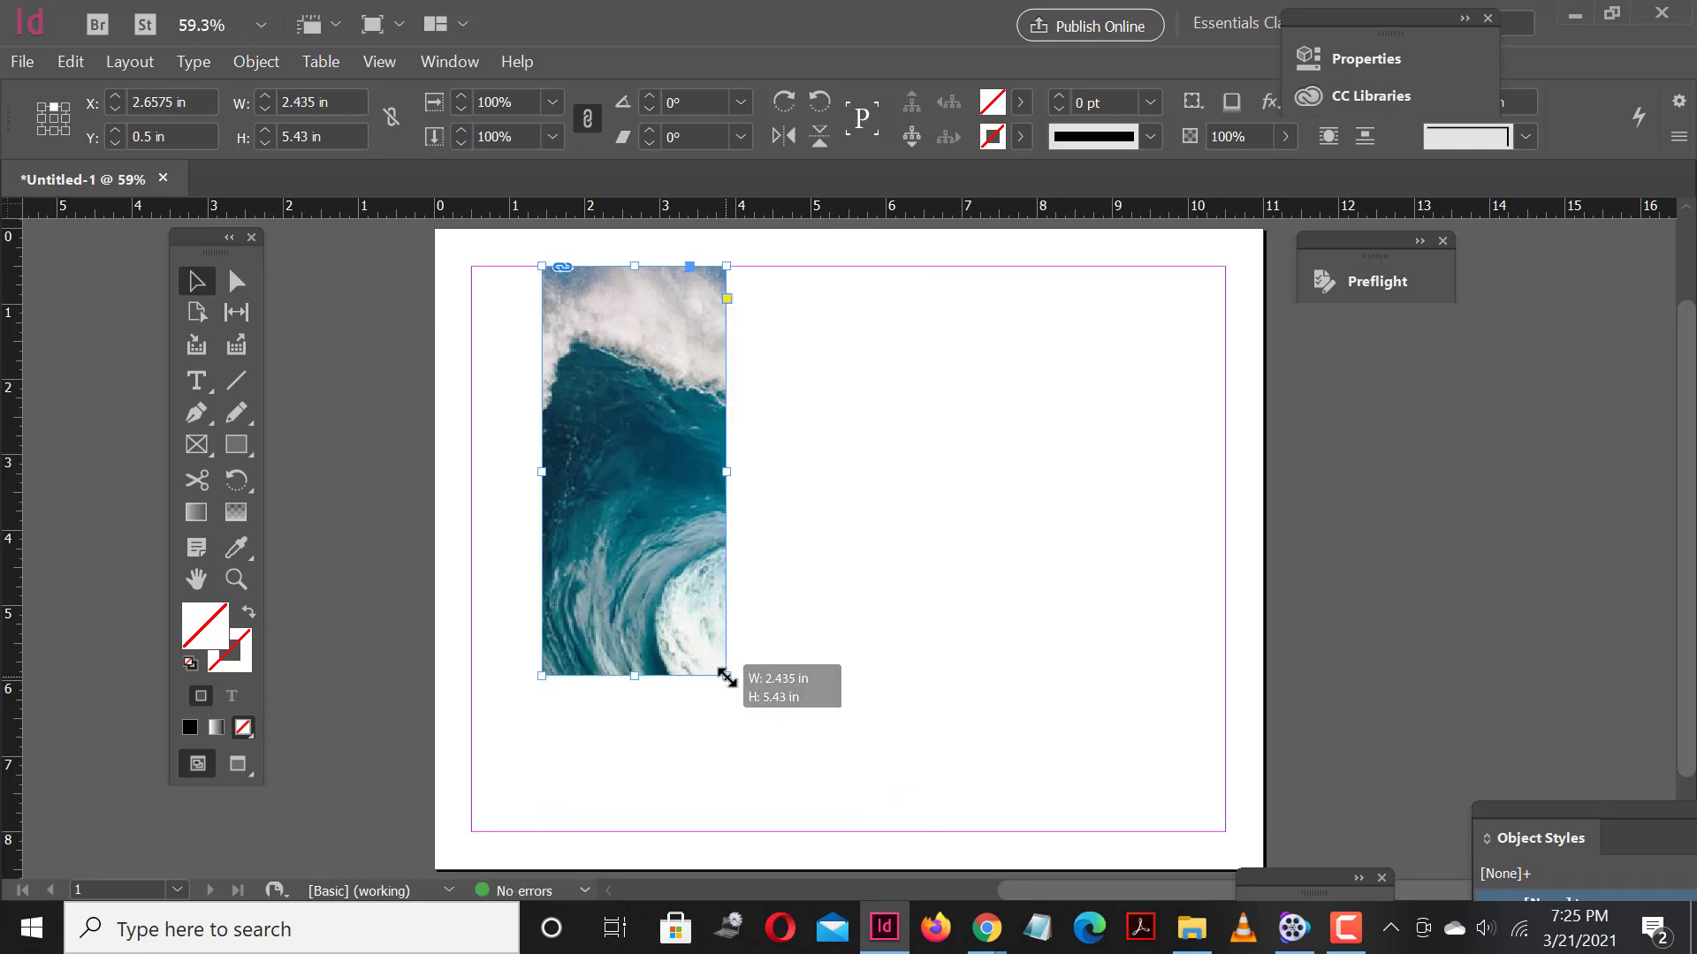
pyautogui.hotkey('ctrl', 'z')
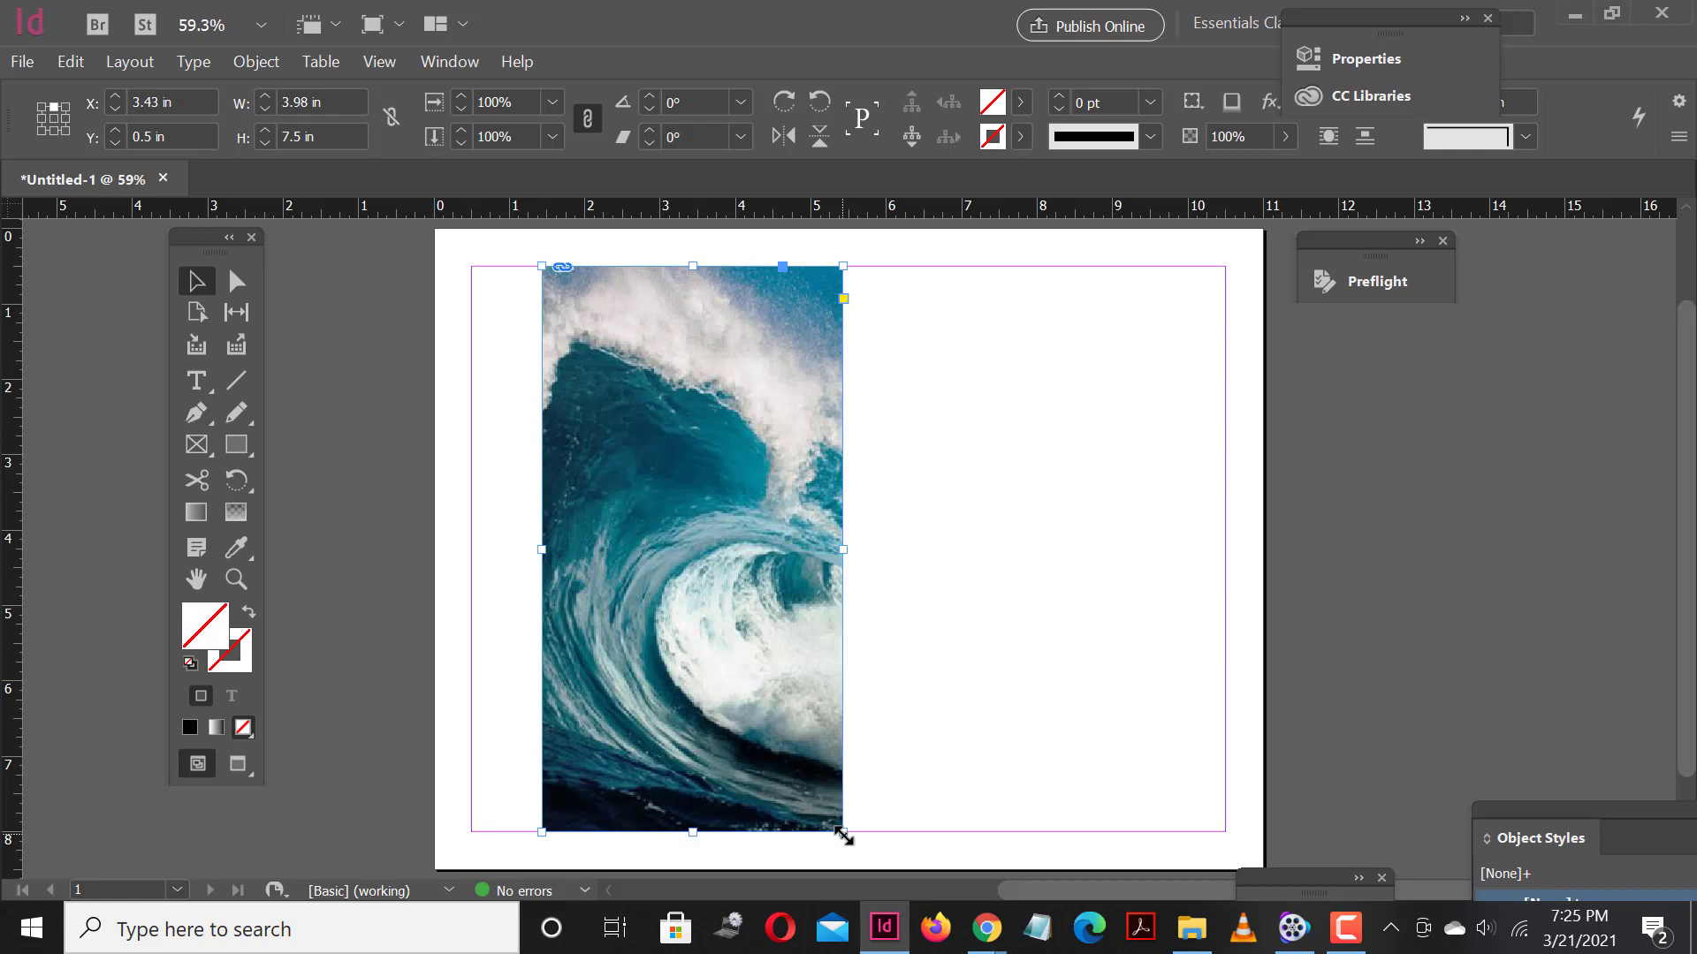
# Widen the image frame from its right edge to about 6.3 in on the horizontal ruler, and deselect the image.
pyautogui.moveTo(844, 836)
pyautogui.mouseDown()
pyautogui.moveTo(743, 700)
pyautogui.moveTo(849, 795)
pyautogui.moveTo(816, 758)
pyautogui.moveTo(817, 780)
pyautogui.moveTo(854, 789)
pyautogui.moveTo(770, 733)
pyautogui.moveTo(847, 805)
pyautogui.mouseUp()
pyautogui.moveTo(840, 550); pyautogui.dragTo(912, 565)
pyautogui.click(1560, 554)
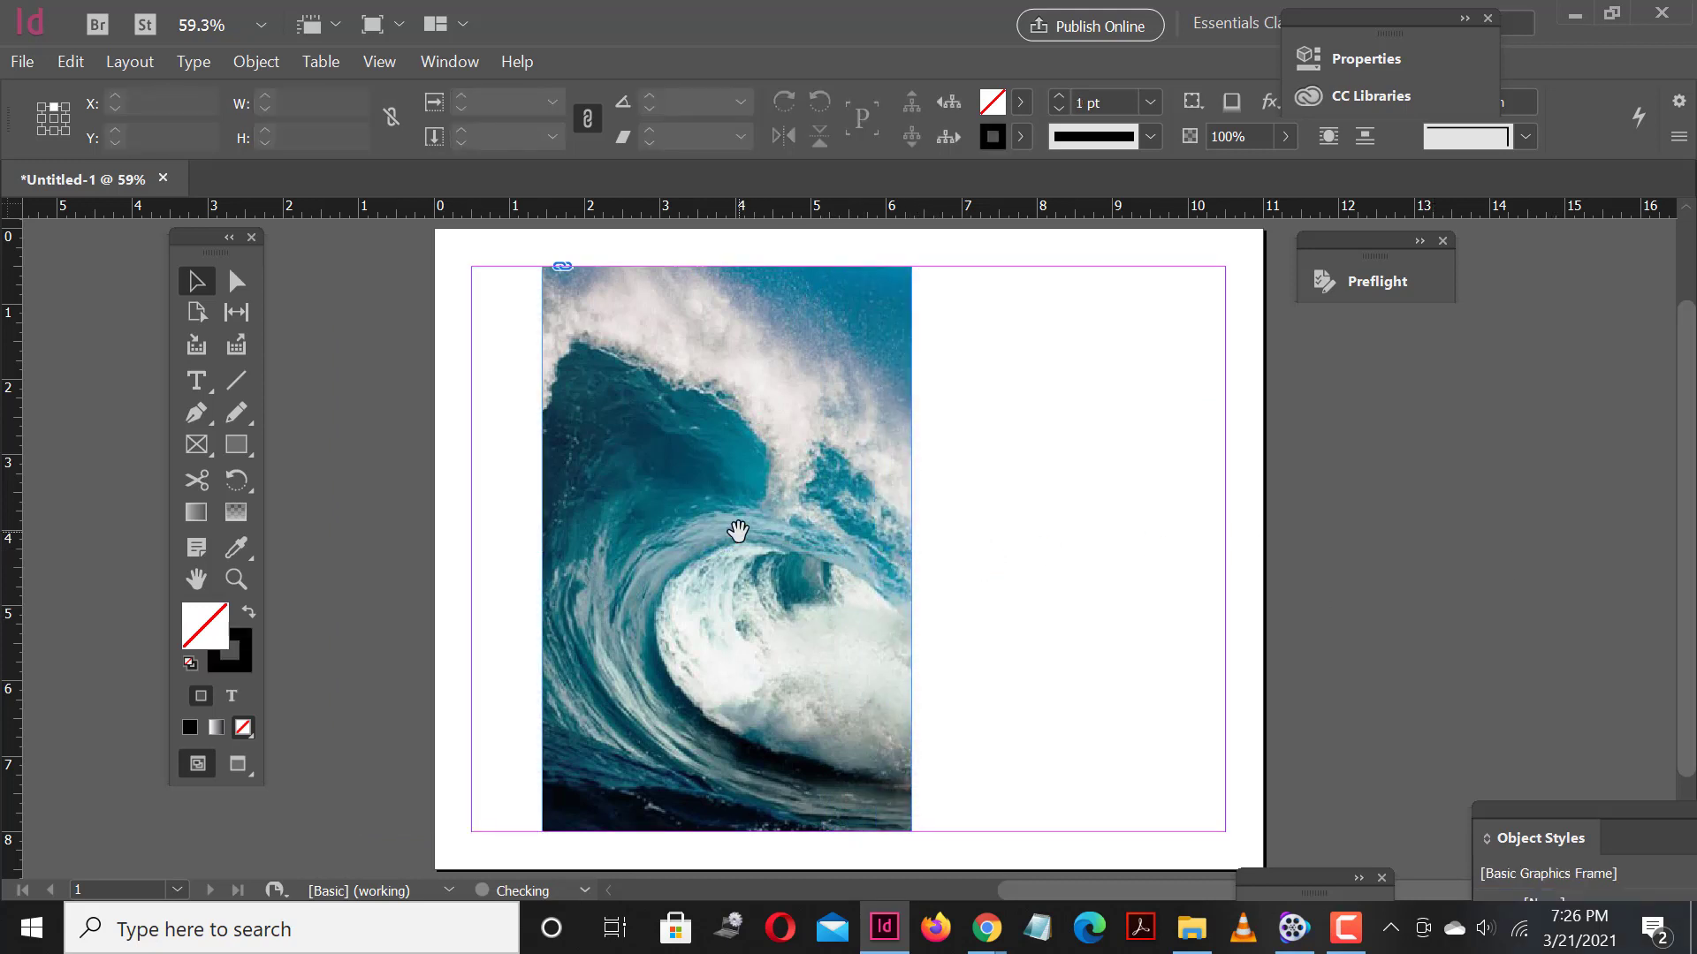
pyautogui.moveTo(734, 530)
pyautogui.mouseDown()
pyautogui.moveTo(755, 543)
pyautogui.moveTo(784, 526)
pyautogui.moveTo(724, 549)
pyautogui.moveTo(803, 505)
pyautogui.moveTo(719, 528)
pyautogui.moveTo(817, 566)
pyautogui.moveTo(727, 502)
pyautogui.moveTo(796, 575)
pyautogui.moveTo(758, 488)
pyautogui.moveTo(718, 501)
pyautogui.moveTo(707, 523)
pyautogui.moveTo(735, 533)
pyautogui.mouseUp()
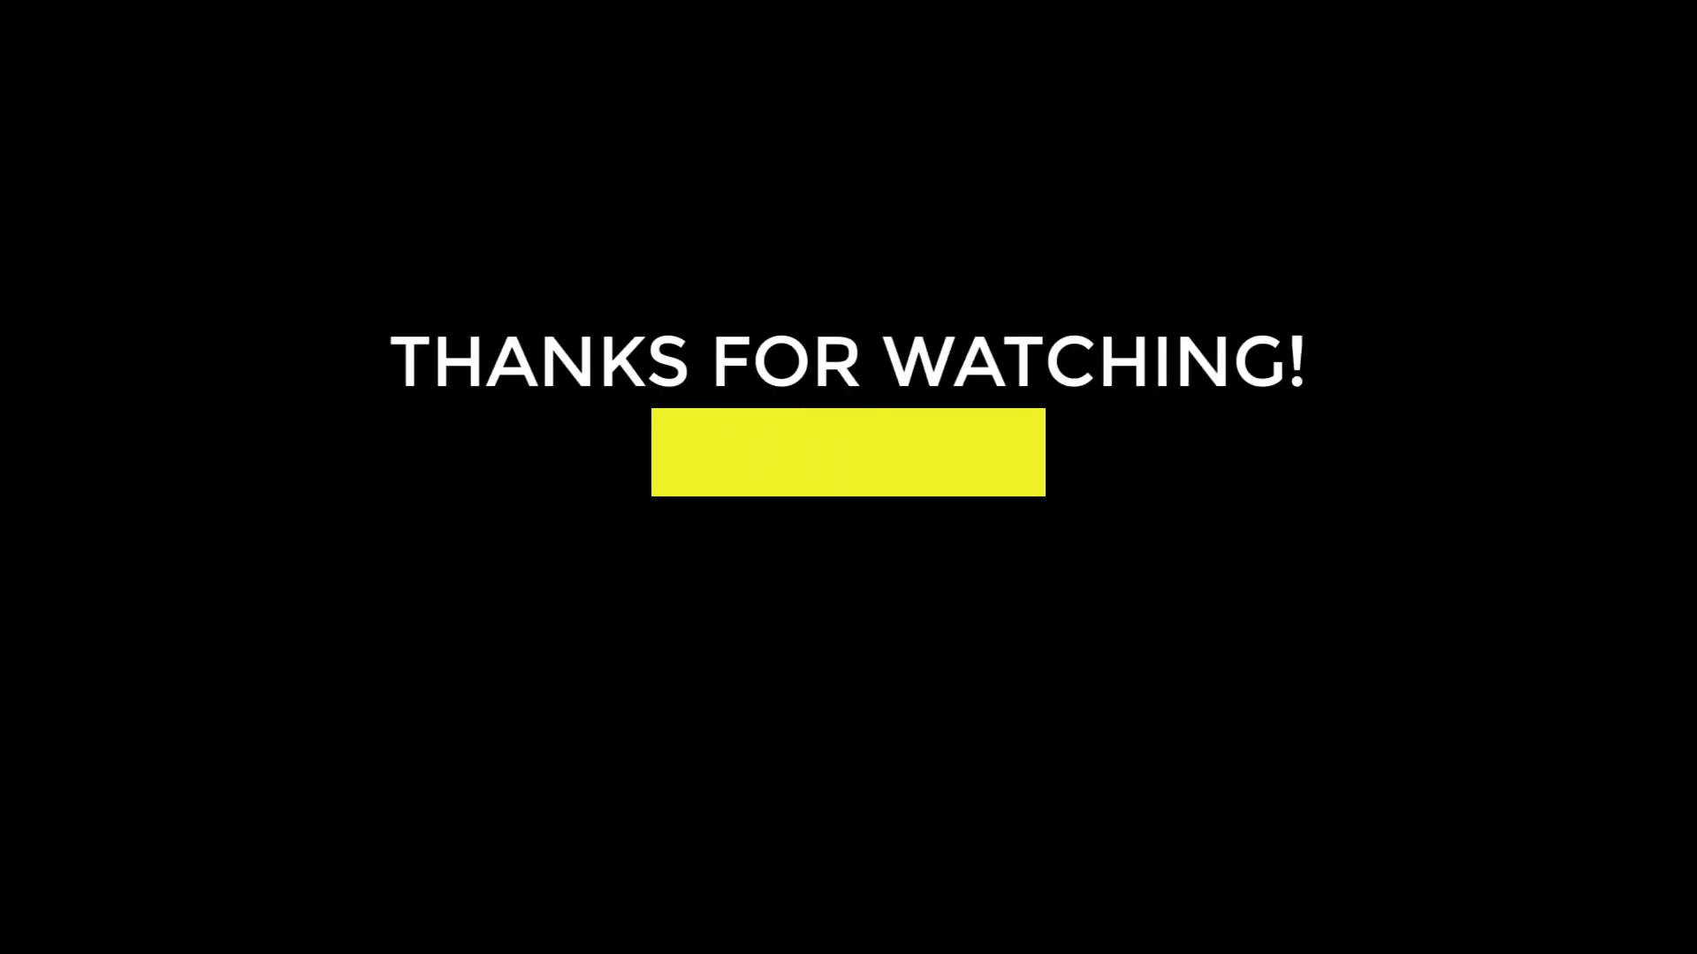